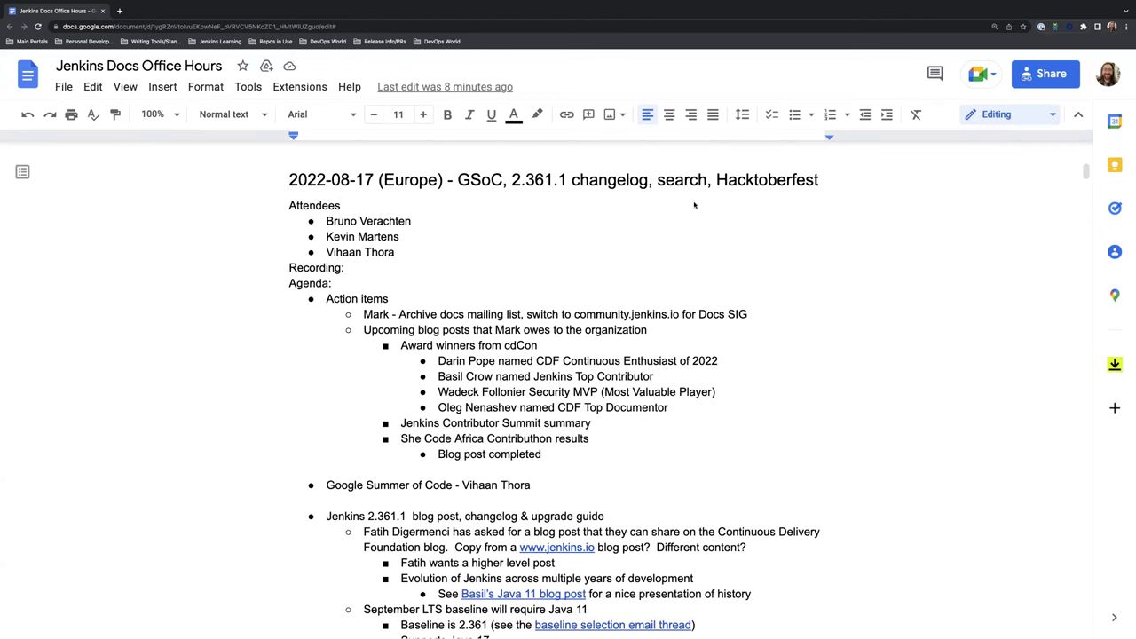
- Review the 2022-08-17 (Europe) meeting agenda from the action items through the Hacktoberfest documentation contributions
{"action": "scroll", "coordinate": [671, 207], "scroll_direction": "down", "scroll_amount": 1}
{"action": "scroll", "coordinate": [657, 180], "scroll_direction": "down", "scroll_amount": 1}
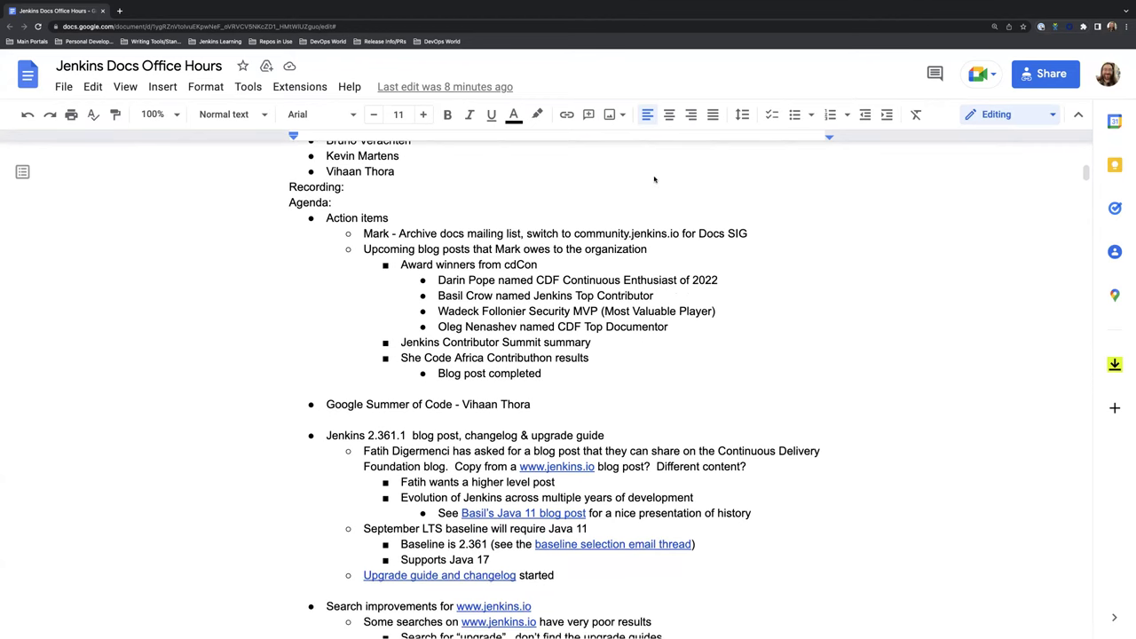
{"action": "scroll", "coordinate": [642, 196], "scroll_direction": "down", "scroll_amount": 2}
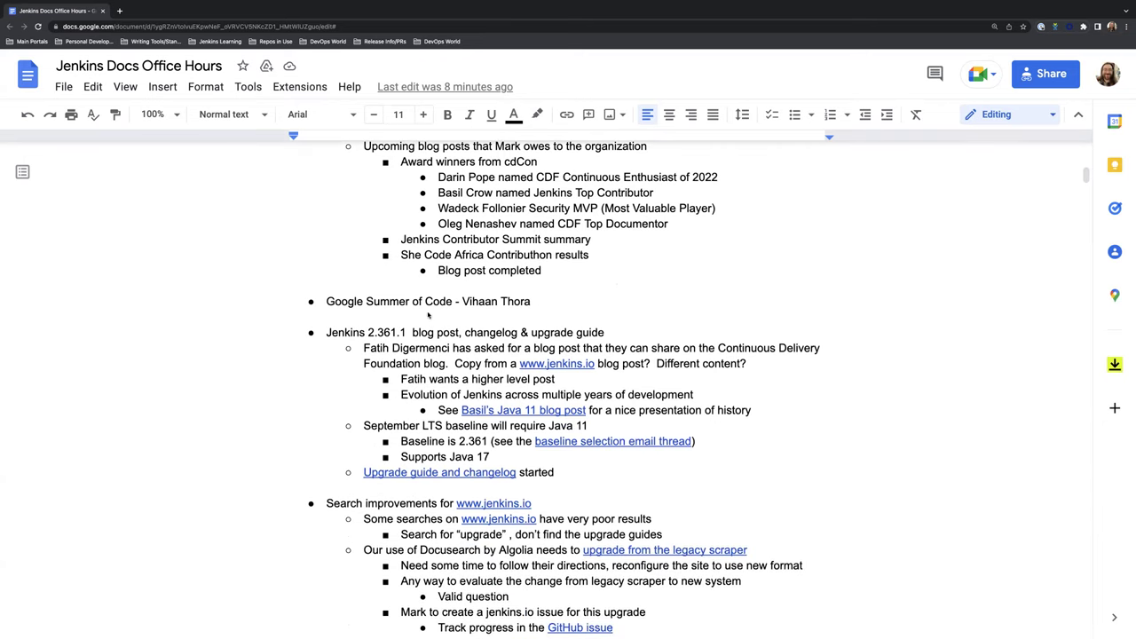
{"action": "scroll", "coordinate": [552, 295], "scroll_direction": "down", "scroll_amount": 1}
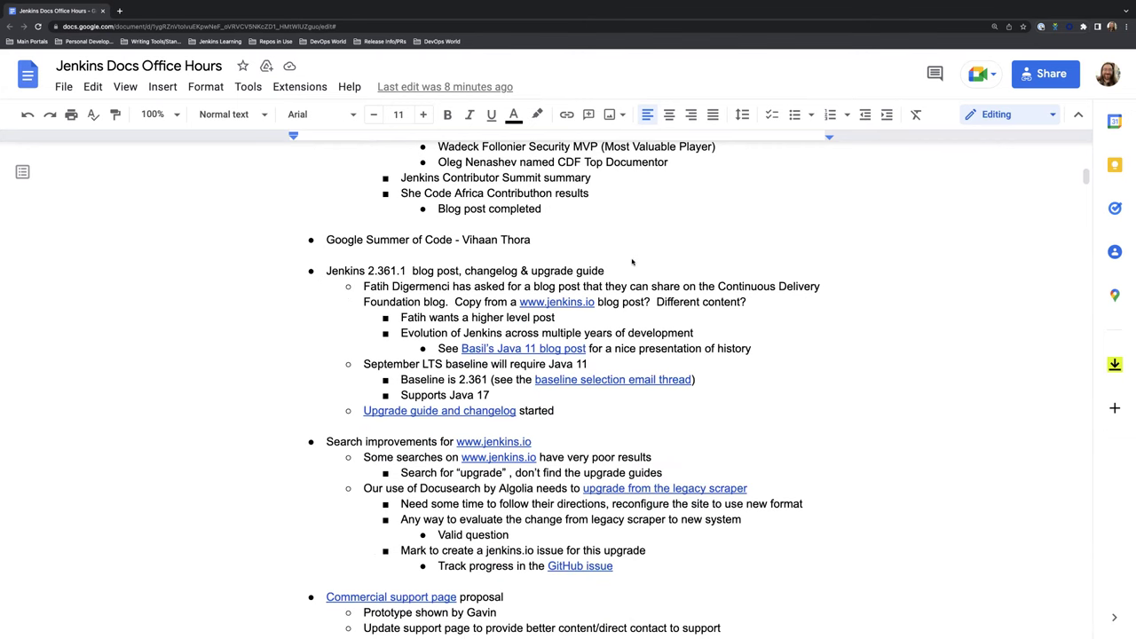
{"action": "scroll", "coordinate": [633, 260], "scroll_direction": "down", "scroll_amount": 3}
{"action": "scroll", "coordinate": [634, 259], "scroll_direction": "down", "scroll_amount": 2}
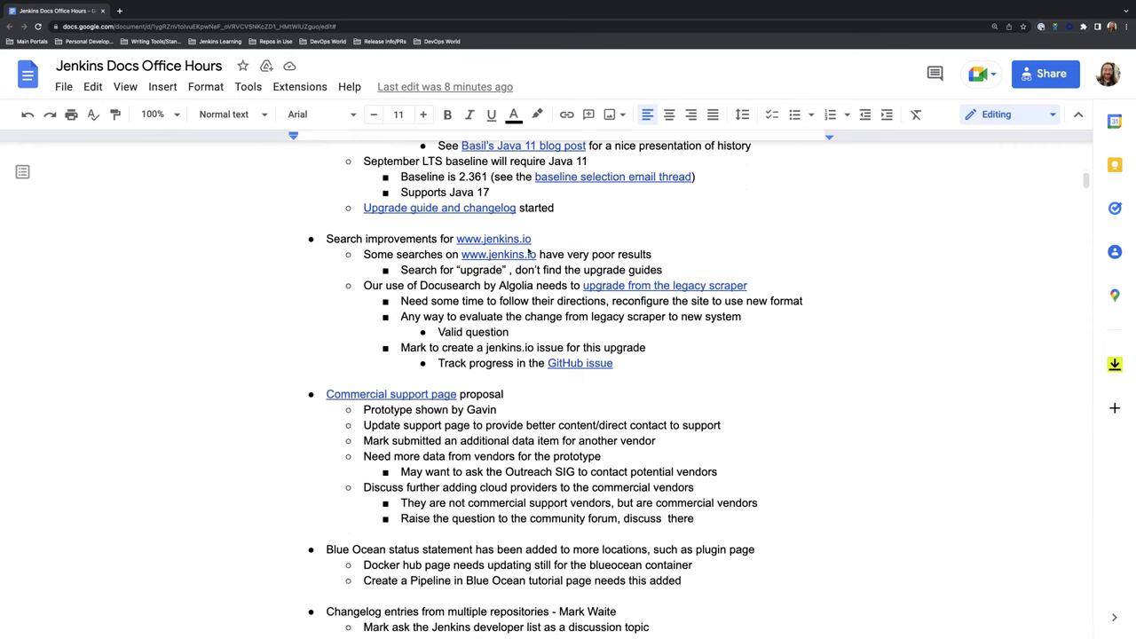
{"action": "scroll", "coordinate": [548, 390], "scroll_direction": "down", "scroll_amount": 2}
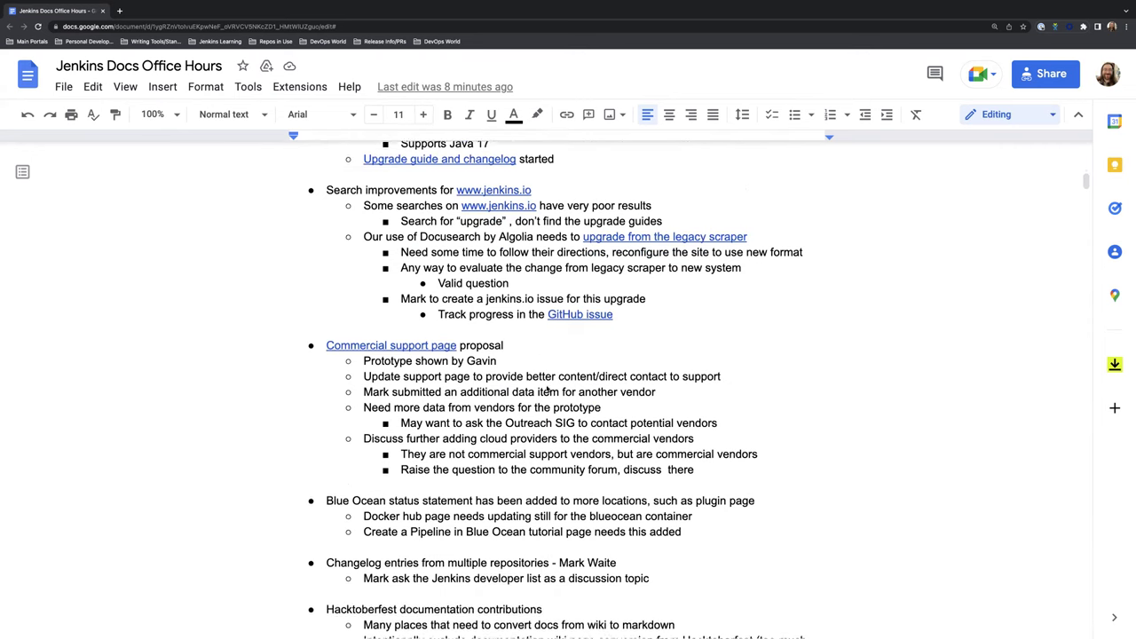
{"action": "scroll", "coordinate": [381, 312], "scroll_direction": "down", "scroll_amount": 1}
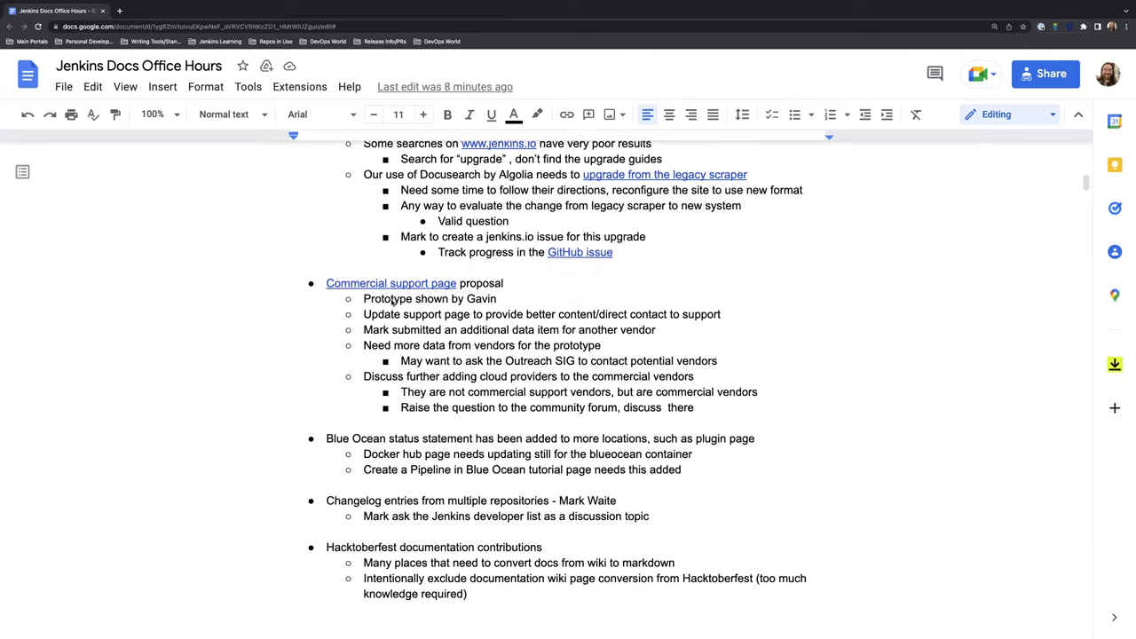
{"action": "scroll", "coordinate": [396, 299], "scroll_direction": "down", "scroll_amount": 3}
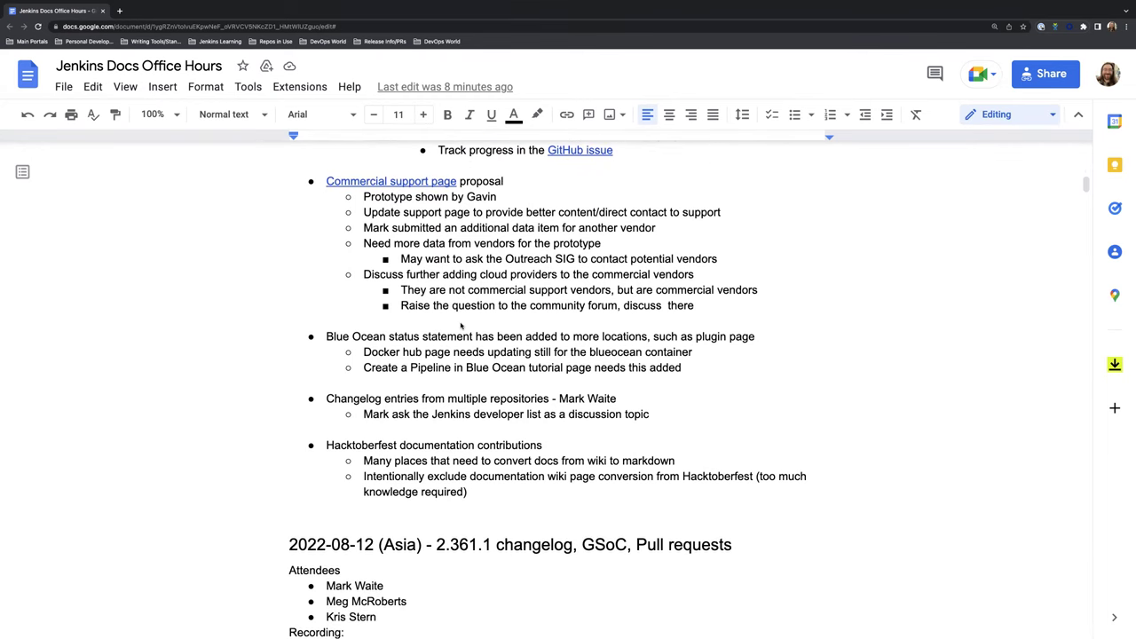
{"action": "scroll", "coordinate": [461, 325], "scroll_direction": "down", "scroll_amount": 2}
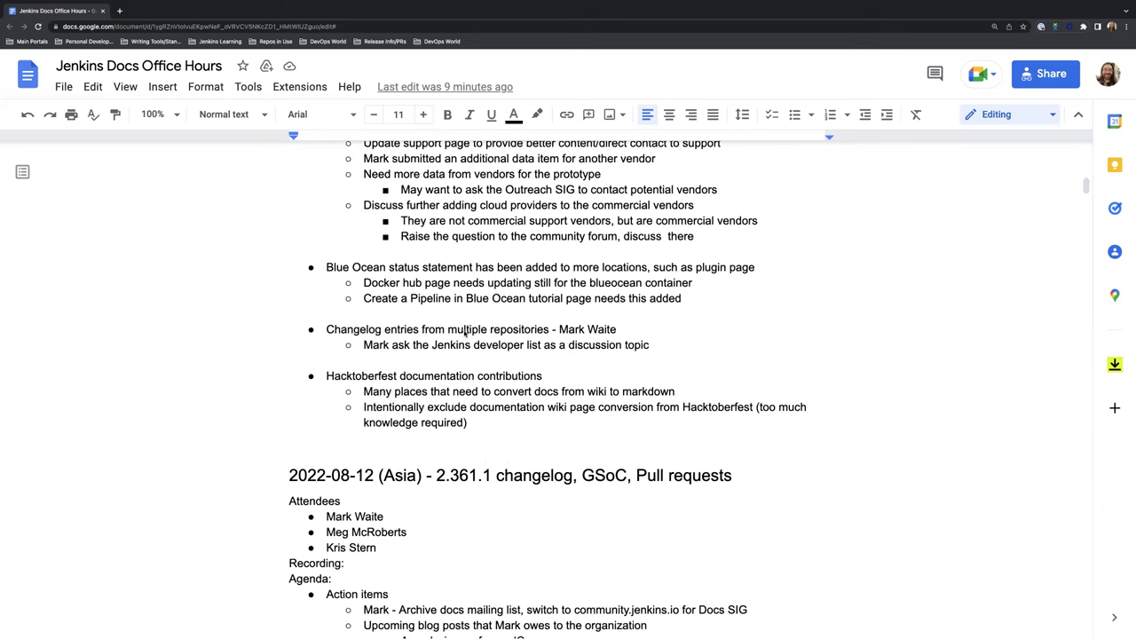
{"action": "scroll", "coordinate": [463, 333], "scroll_direction": "down", "scroll_amount": 1}
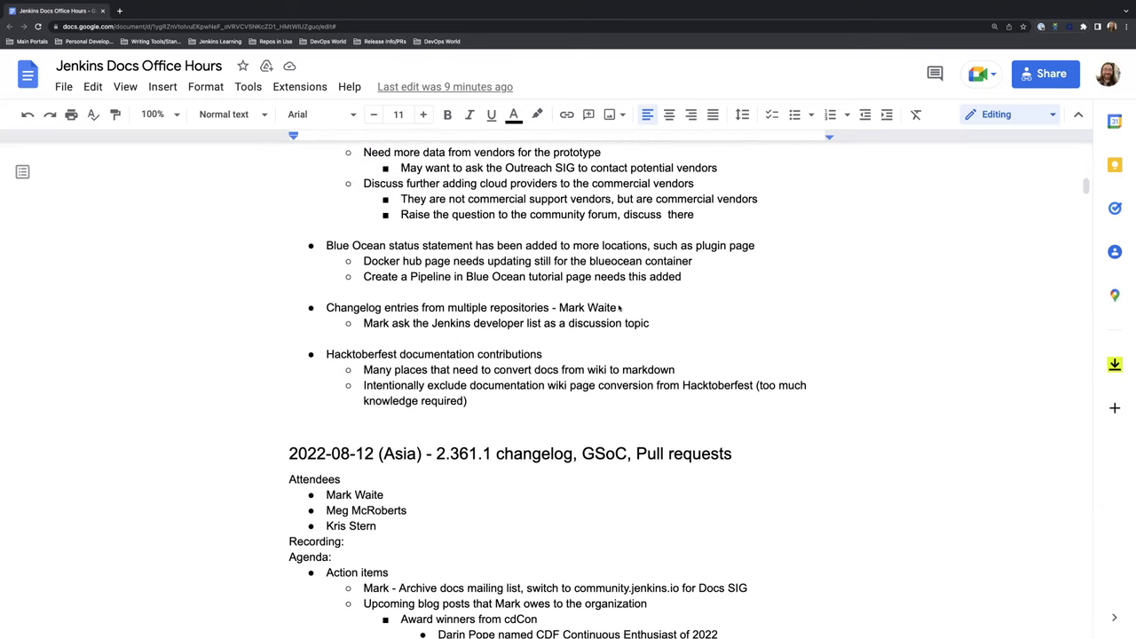
- Delete the hyphen and presenter's name after the agenda item "Changelog entries from multiple repositories" in the 2022-08-17 notes
{"action": "left_click_drag", "start_coordinate": [616, 306], "coordinate": [551, 304]}
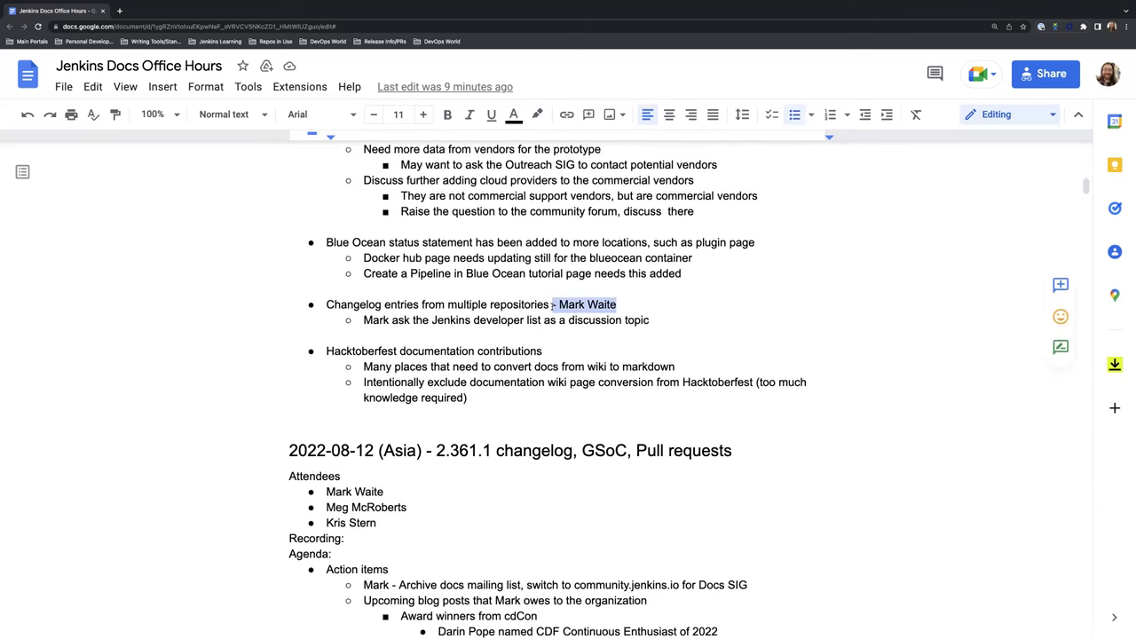
{"action": "key", "text": "BackSpace"}
- Add another attendee's full name as a new bullet at the end of the 2022-08-17 Attendees list
{"action": "scroll", "coordinate": [553, 303], "scroll_direction": "up", "scroll_amount": 13}
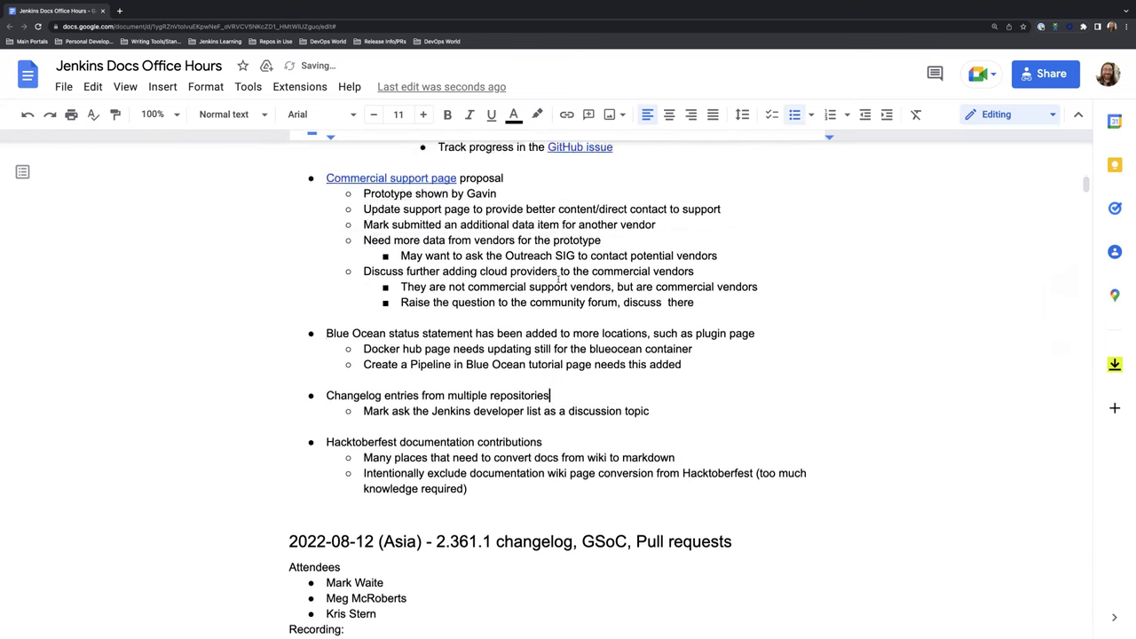
{"action": "scroll", "coordinate": [556, 281], "scroll_direction": "down", "scroll_amount": 4}
{"action": "scroll", "coordinate": [547, 279], "scroll_direction": "up", "scroll_amount": 2}
{"action": "scroll", "coordinate": [497, 311], "scroll_direction": "up", "scroll_amount": 1}
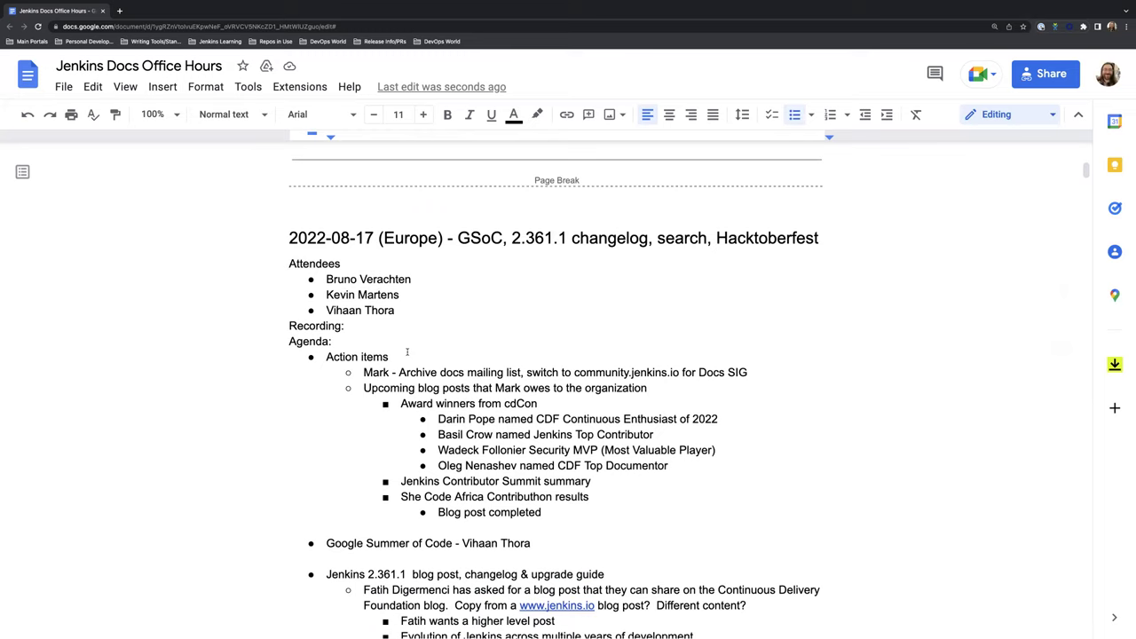
{"action": "left_click", "coordinate": [405, 310]}
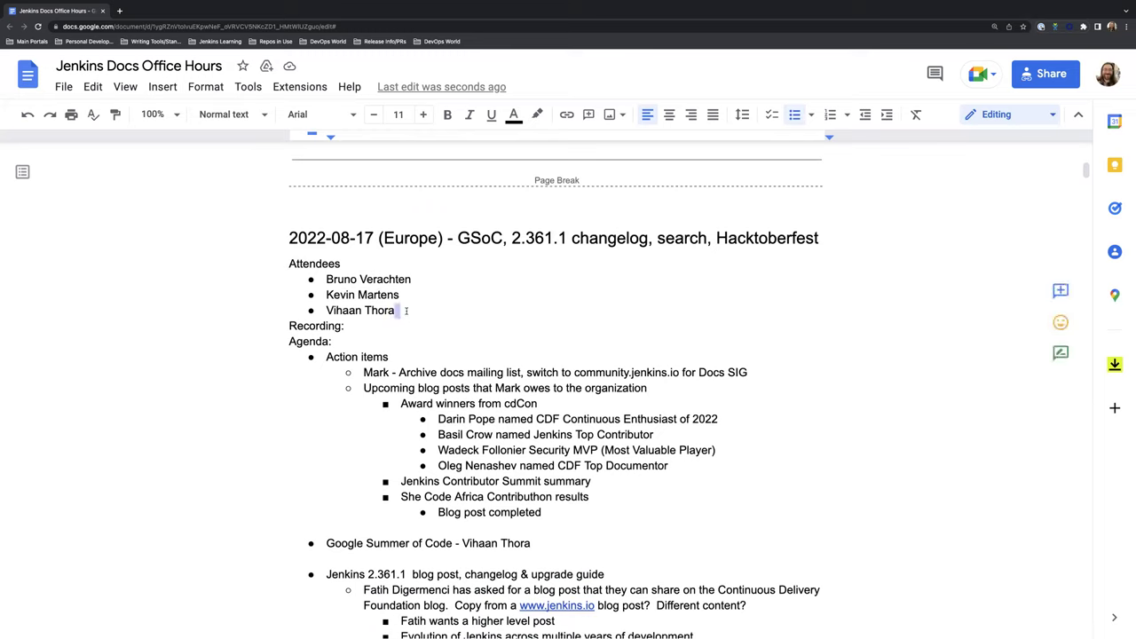
{"action": "key", "text": "Return"}
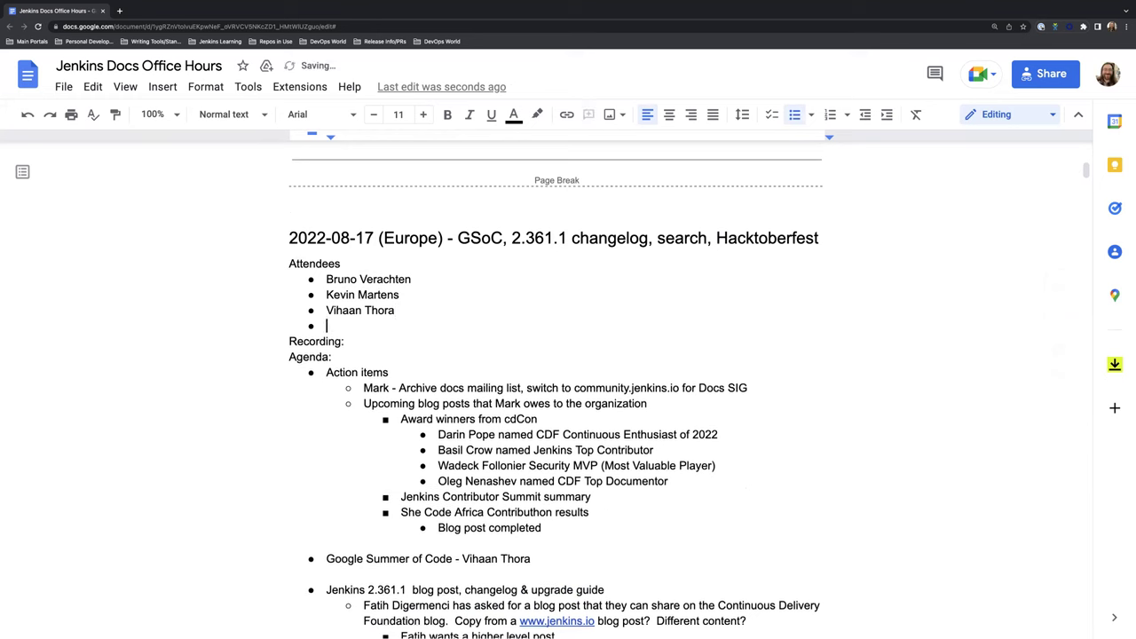
{"action": "type", "text": "Alyssa Tong"}
{"action": "scroll", "coordinate": [399, 310], "scroll_direction": "down", "scroll_amount": 2}
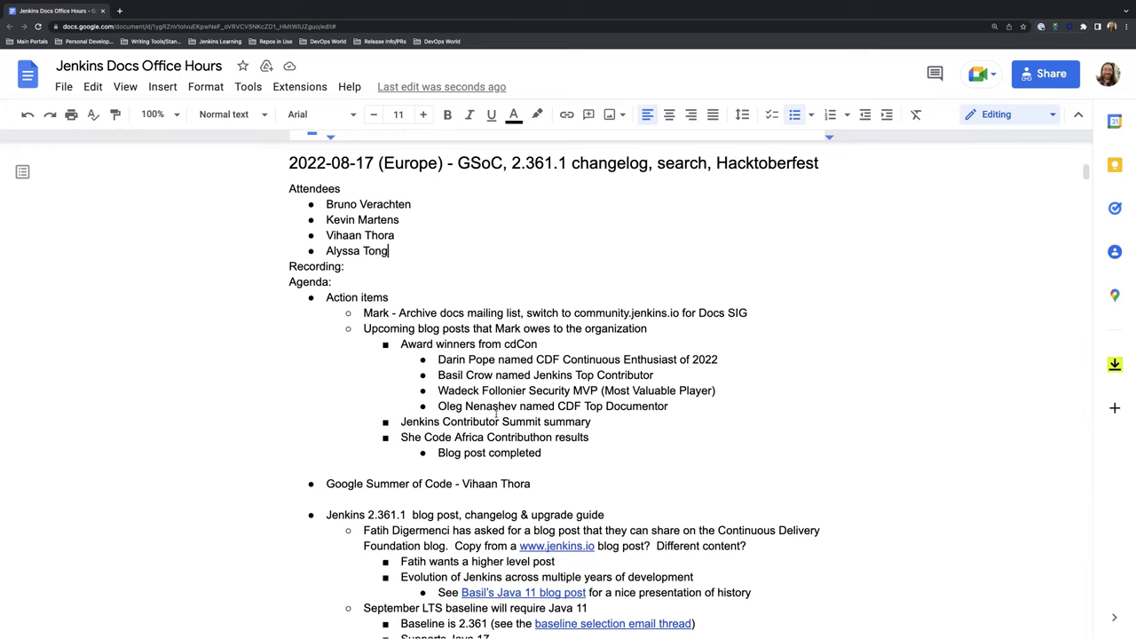
{"action": "scroll", "coordinate": [495, 426], "scroll_direction": "down", "scroll_amount": 1}
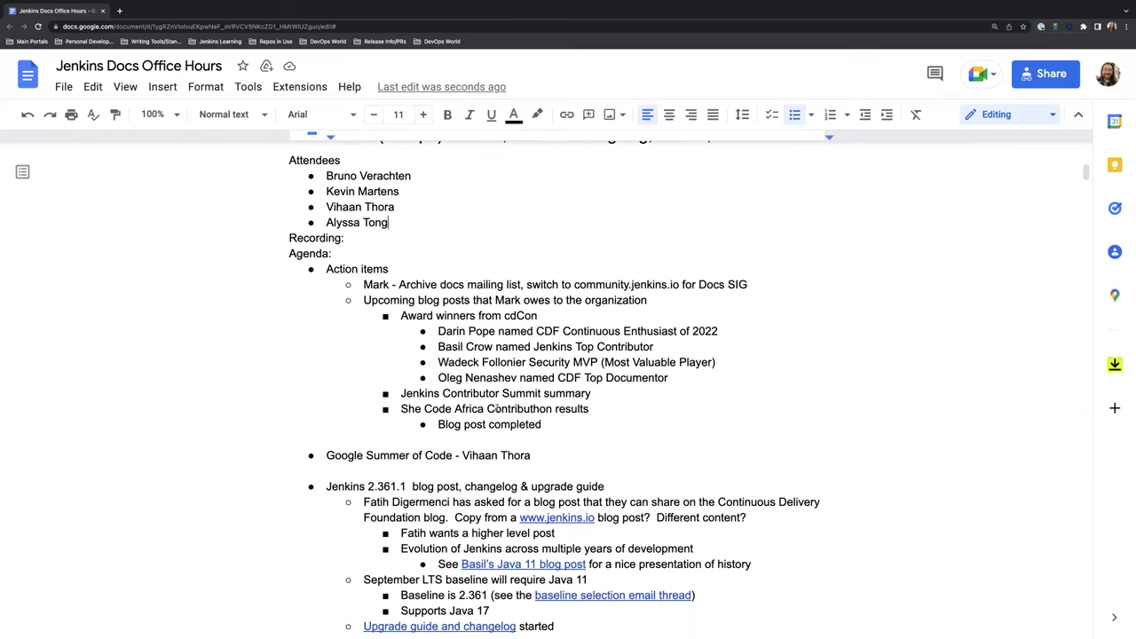
{"action": "scroll", "coordinate": [496, 408], "scroll_direction": "down", "scroll_amount": 1}
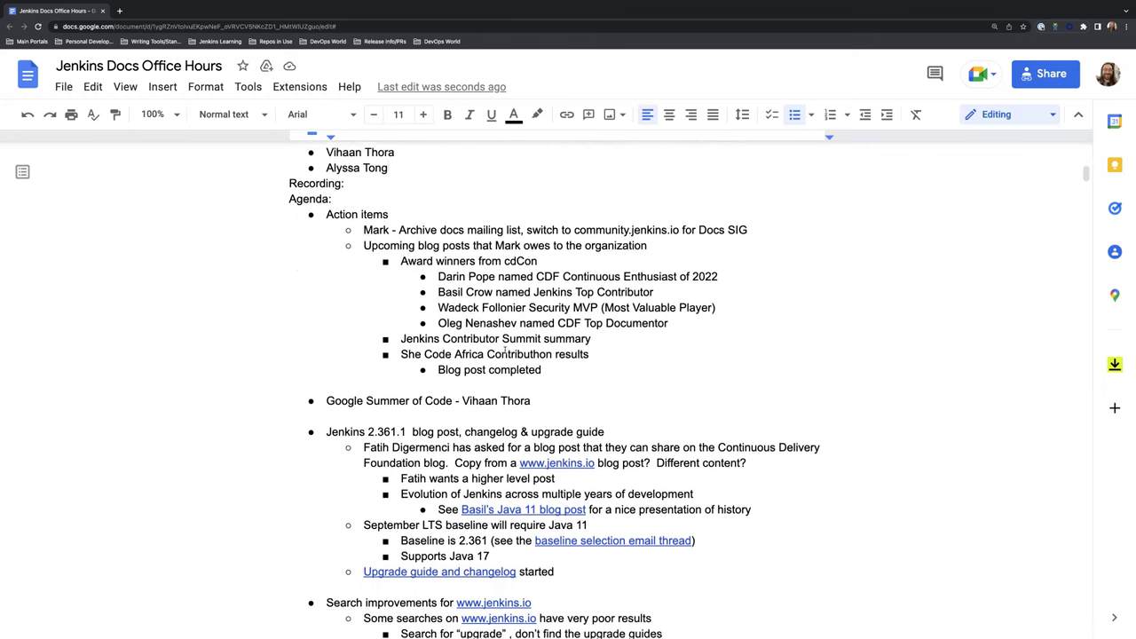
{"action": "scroll", "coordinate": [501, 346], "scroll_direction": "down", "scroll_amount": 3}
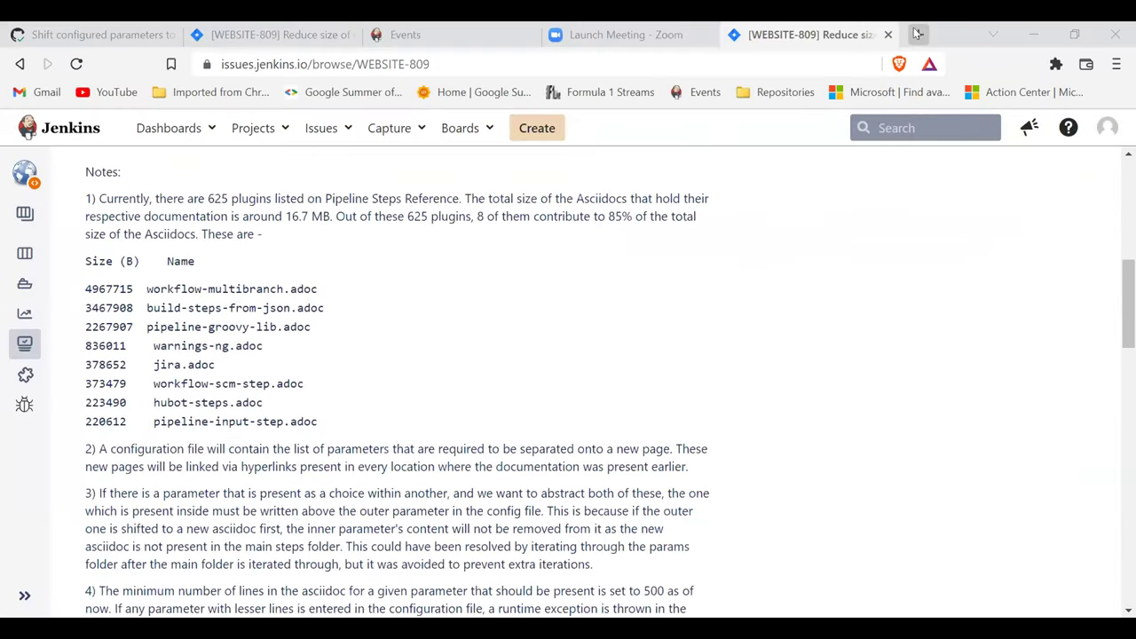
- Open the jenkins-infra/pipeline-steps-doc-generator GitHub repository in a new browser tab
{"action": "left_click", "coordinate": [918, 34]}
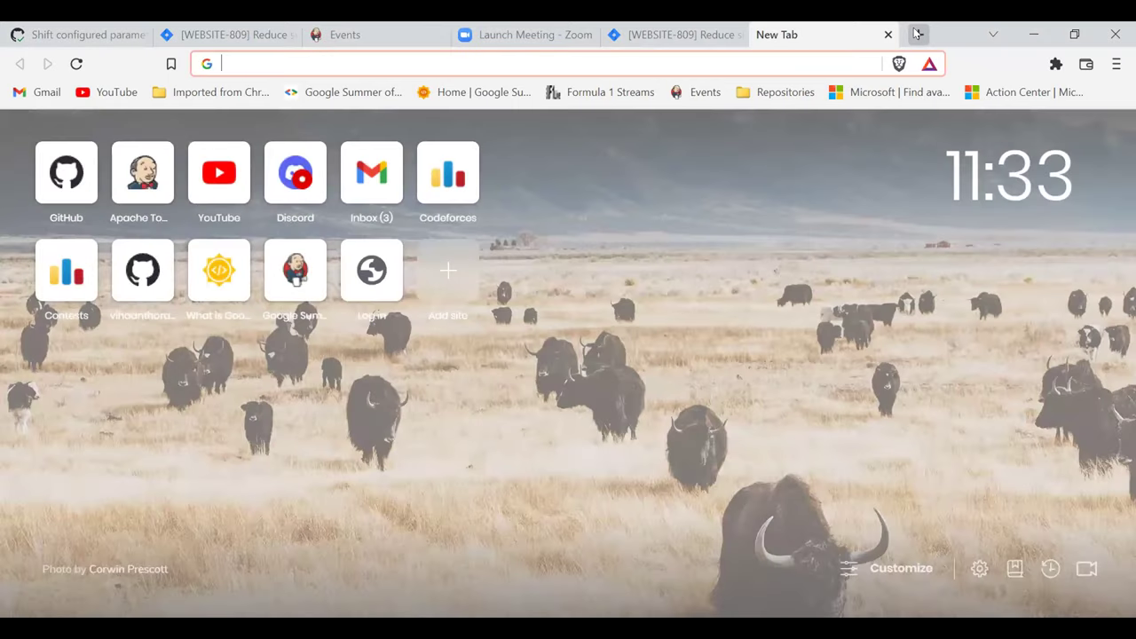
{"action": "type", "text": "pipe"}
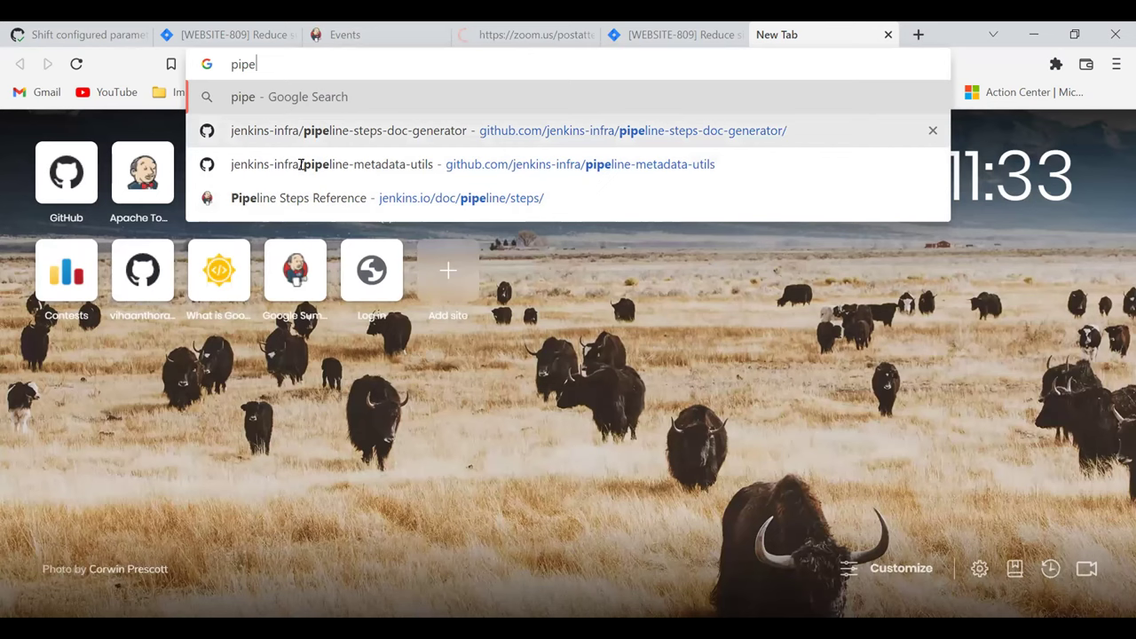
{"action": "type", "text": "lin"}
{"action": "left_click", "coordinate": [298, 142]}
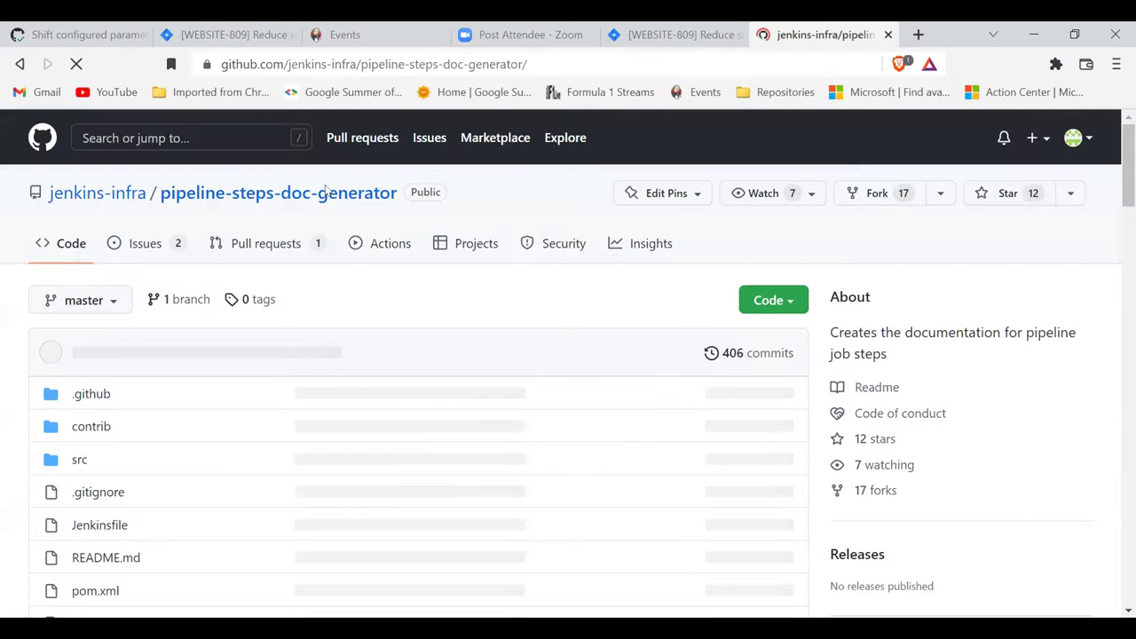
- Open the repository's issue "Ignore experimental plugin releases" and read its description and comments
{"action": "left_click", "coordinate": [145, 245]}
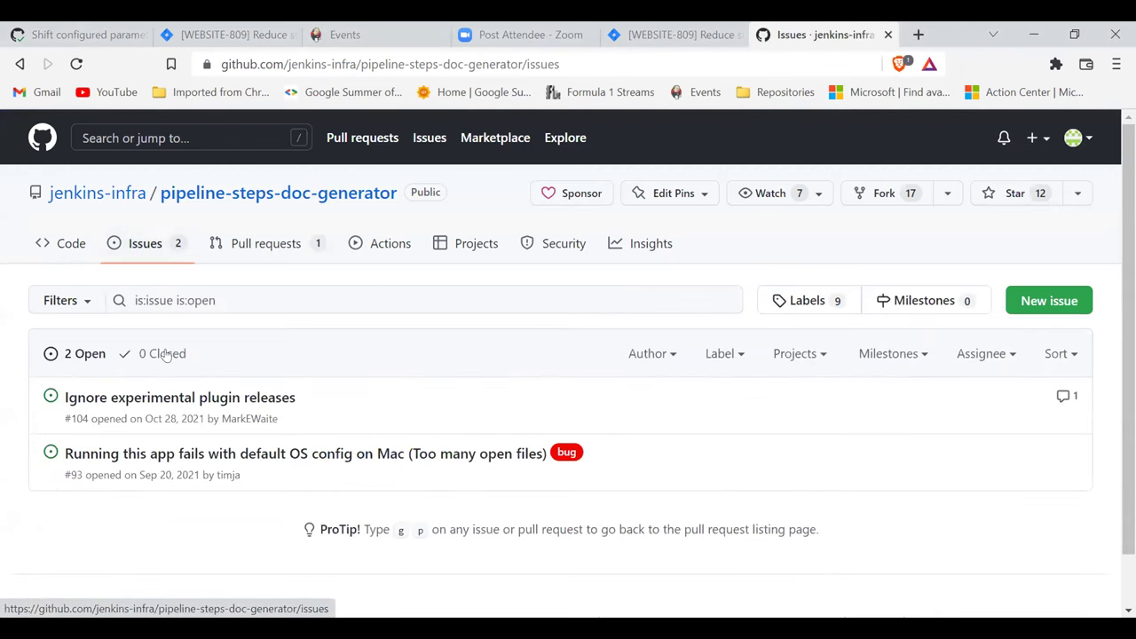
{"action": "left_click", "coordinate": [197, 401]}
{"action": "scroll", "coordinate": [340, 433], "scroll_direction": "down", "scroll_amount": 1}
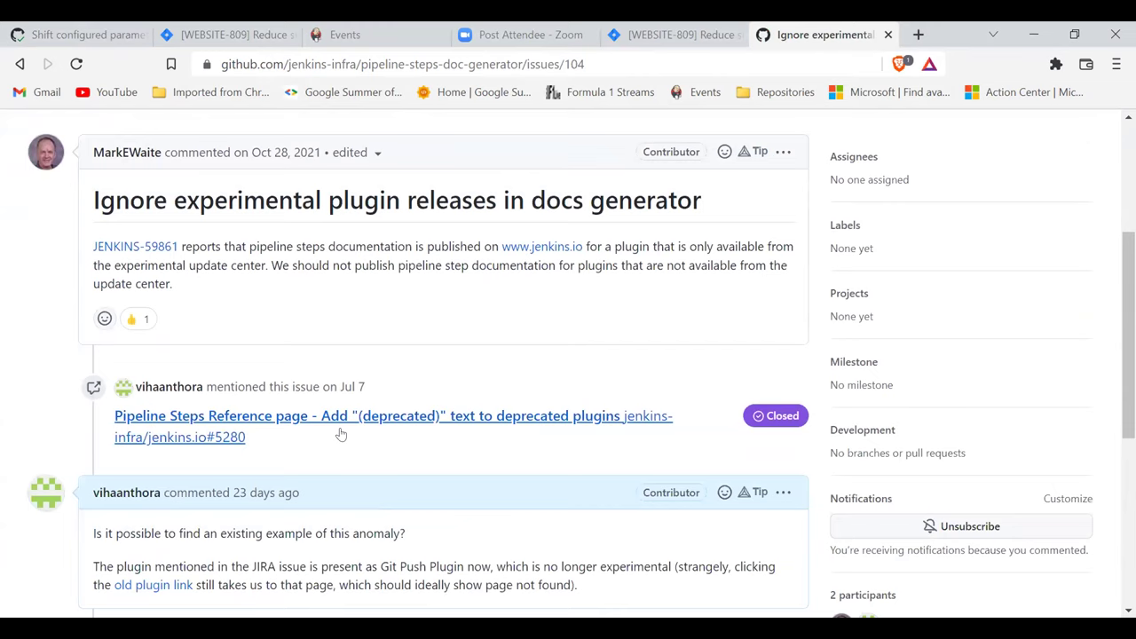
{"action": "scroll", "coordinate": [431, 452], "scroll_direction": "down", "scroll_amount": 2}
{"action": "scroll", "coordinate": [417, 462], "scroll_direction": "up", "scroll_amount": 2}
{"action": "scroll", "coordinate": [435, 530], "scroll_direction": "down", "scroll_amount": 1}
{"action": "scroll", "coordinate": [447, 507], "scroll_direction": "up", "scroll_amount": 4}
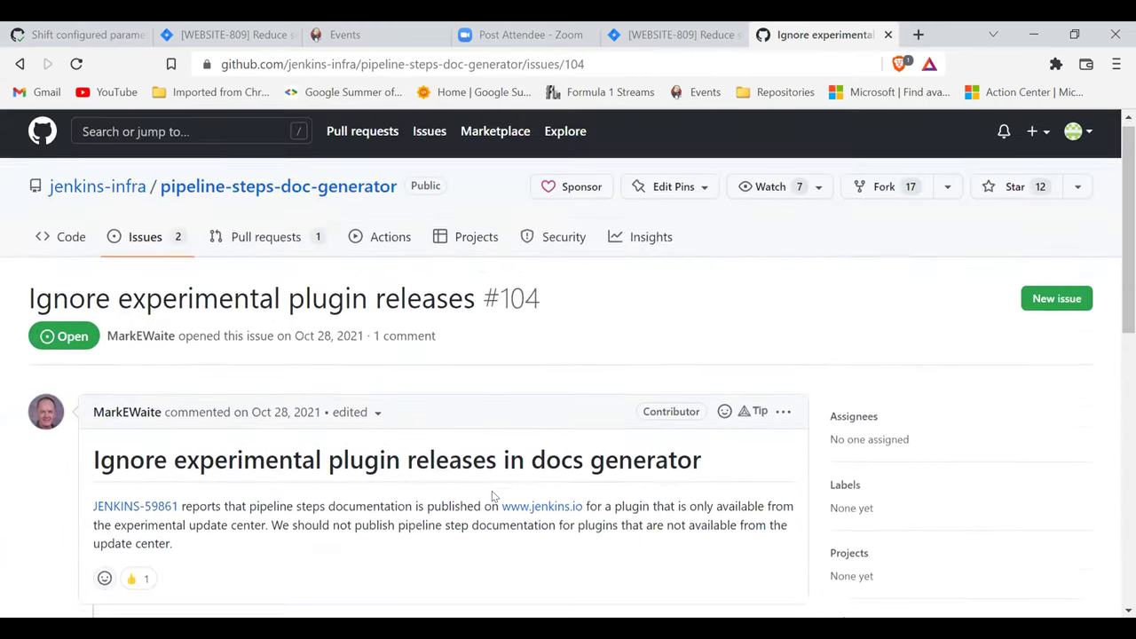
- Follow the issue's old plugin link and examine the Simple Pull Request Job Plugin page, including its gitPush step
{"action": "scroll", "coordinate": [479, 495], "scroll_direction": "down", "scroll_amount": 4}
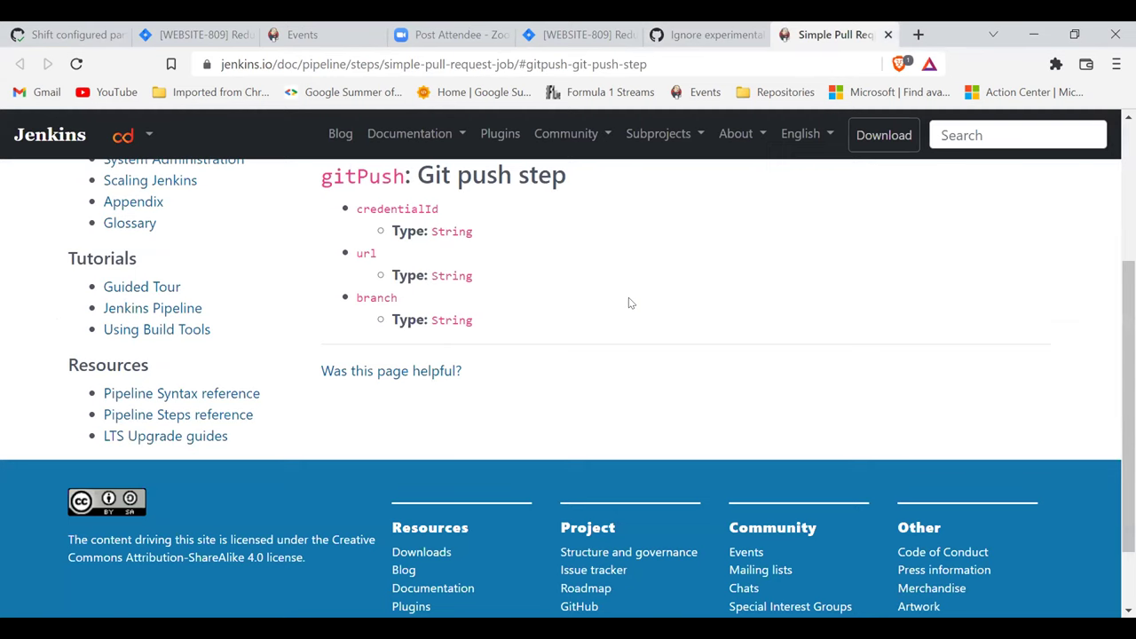
{"action": "scroll", "coordinate": [628, 303], "scroll_direction": "up", "scroll_amount": 3}
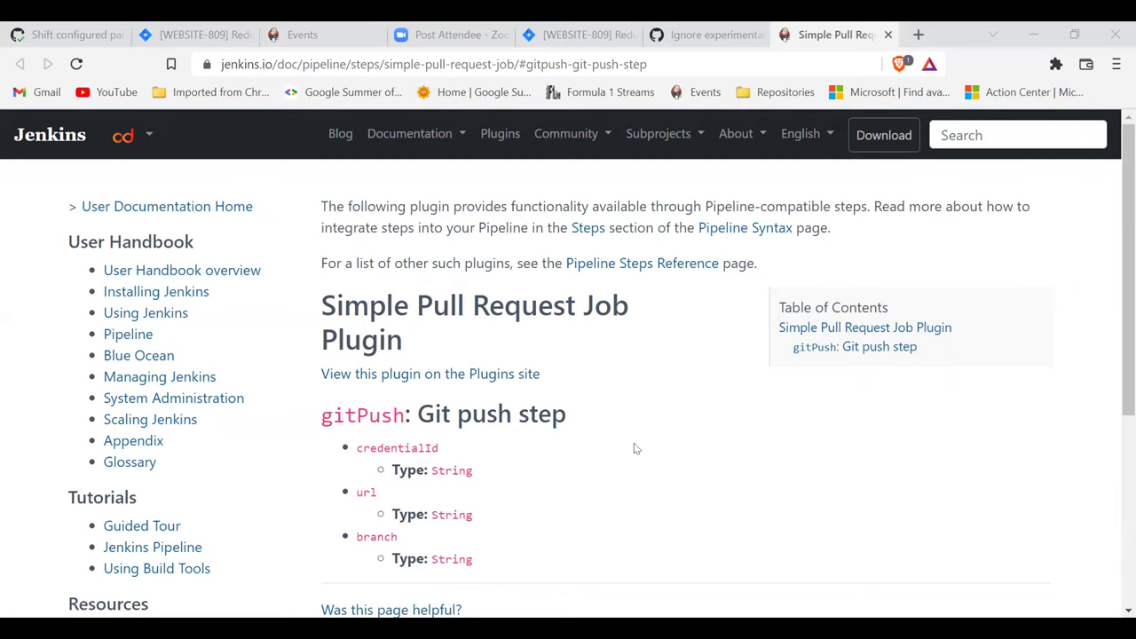
{"action": "scroll", "coordinate": [634, 443], "scroll_direction": "down", "scroll_amount": 3}
{"action": "scroll", "coordinate": [634, 443], "scroll_direction": "up", "scroll_amount": 3}
{"action": "scroll", "coordinate": [411, 352], "scroll_direction": "down", "scroll_amount": 4}
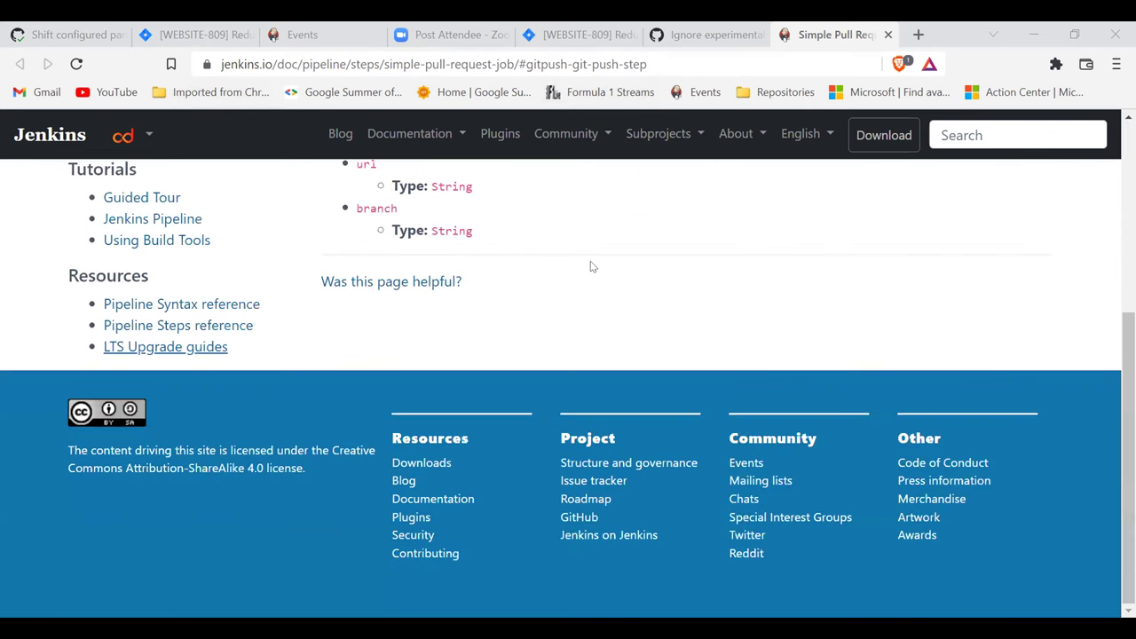
- Go to the Pipeline Steps Reference, search the plugin list for "pipeline: groovy" and open the Pipeline: Groovy Libraries page
{"action": "key", "text": "alt+Left"}
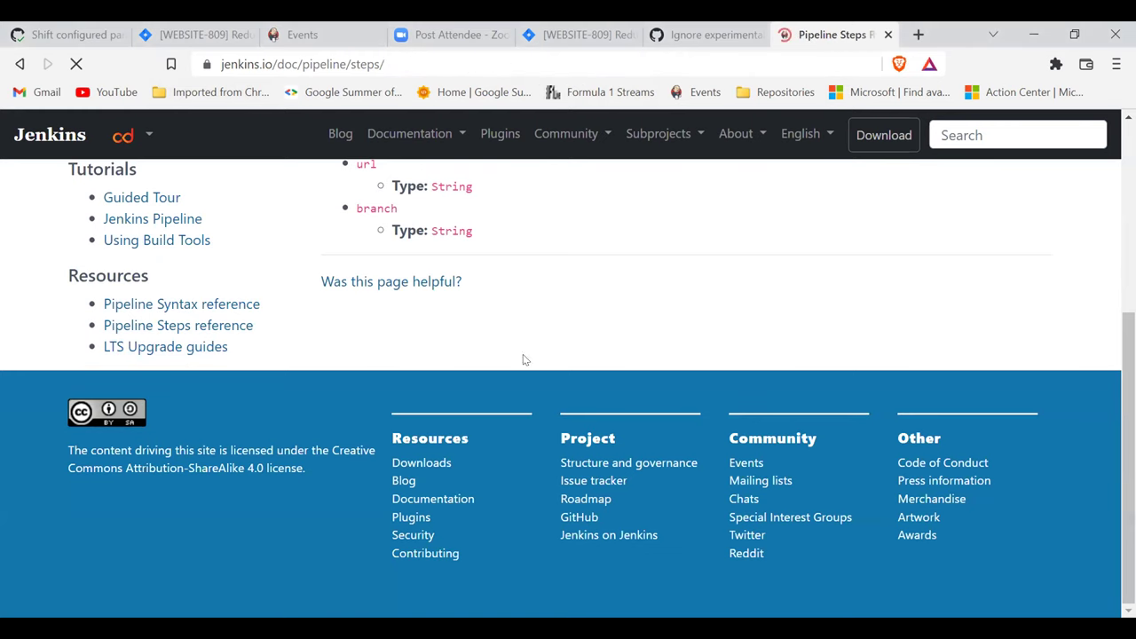
{"action": "type", "text": "pipeline"}
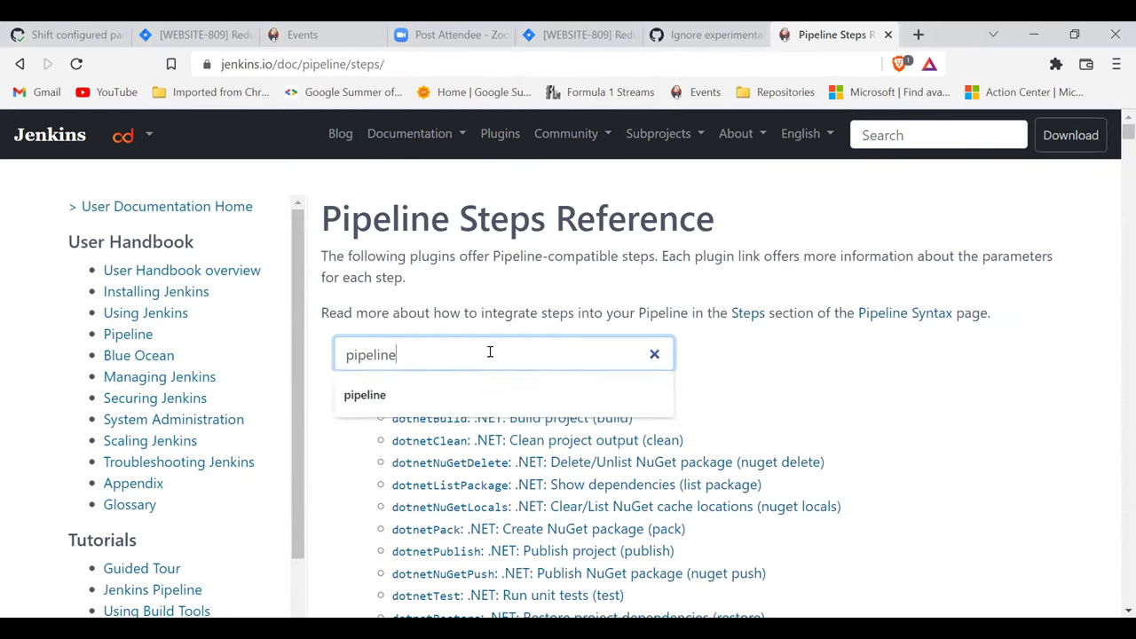
{"action": "type", "text": ": groovy"}
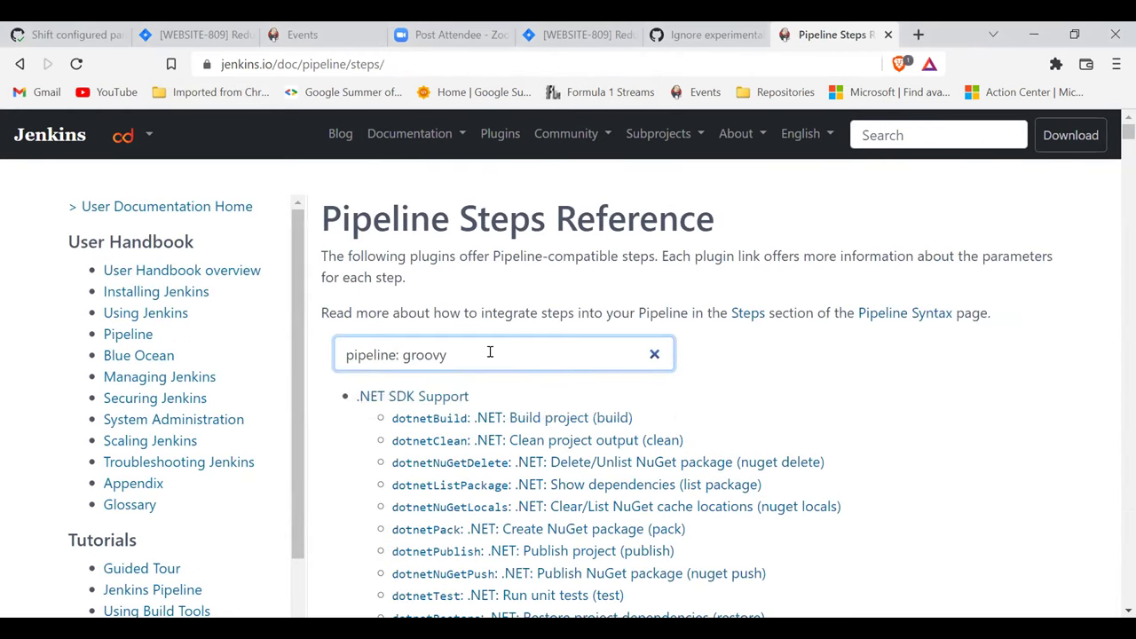
{"action": "left_click", "coordinate": [431, 426]}
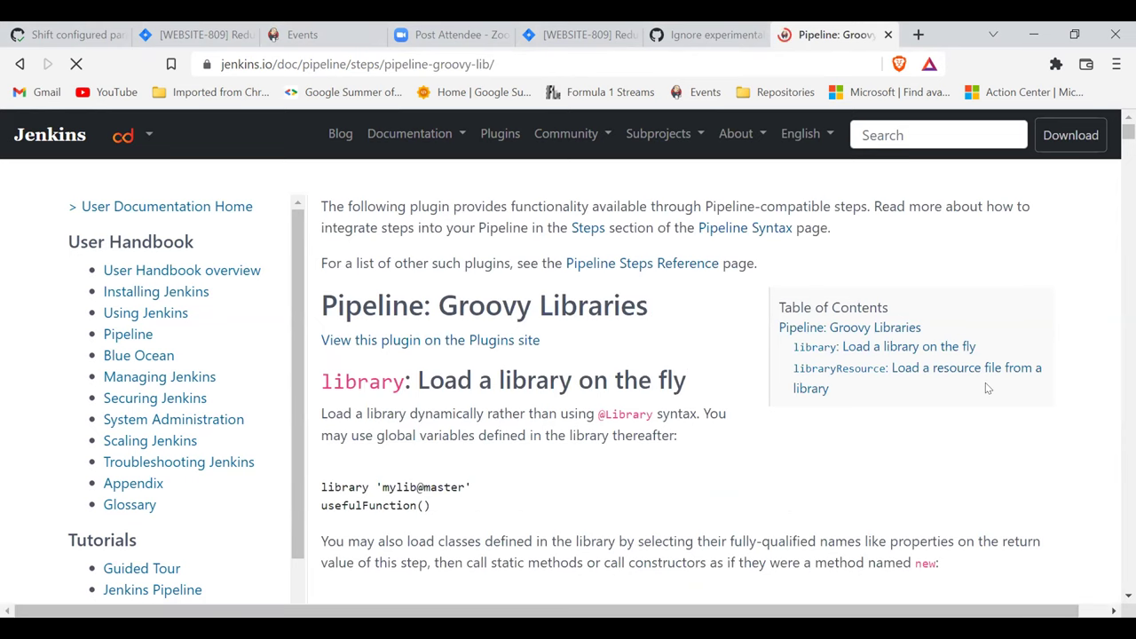
- Examine the library step's parameters and the nested retriever choices on the Pipeline: Groovy Libraries page
{"action": "scroll", "coordinate": [646, 473], "scroll_direction": "down", "scroll_amount": 5}
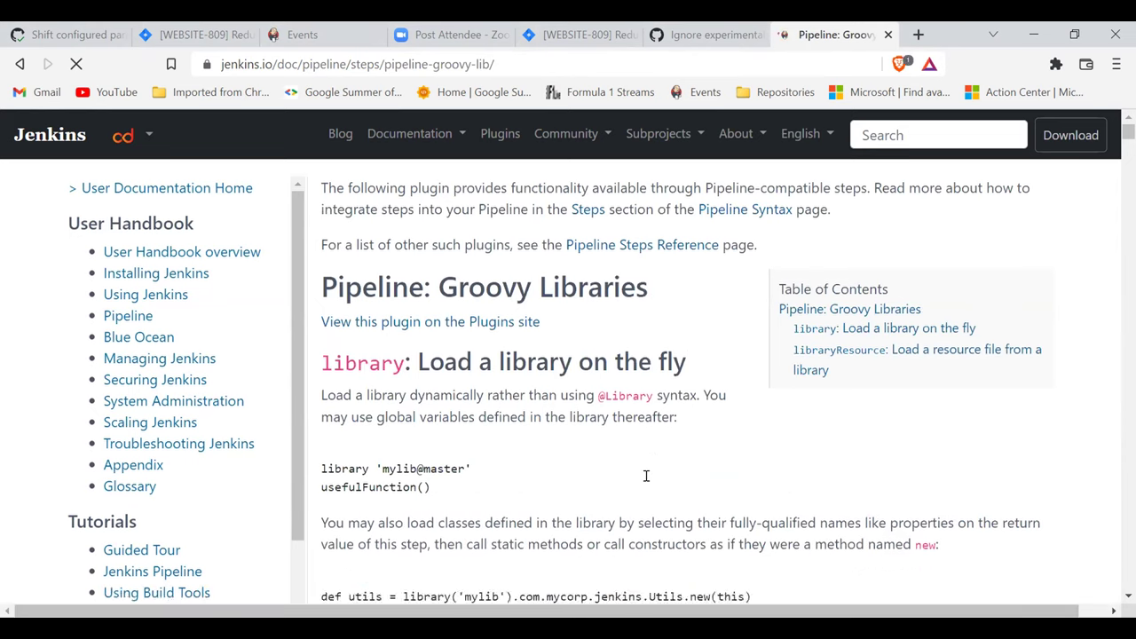
{"action": "scroll", "coordinate": [634, 477], "scroll_direction": "up", "scroll_amount": 2}
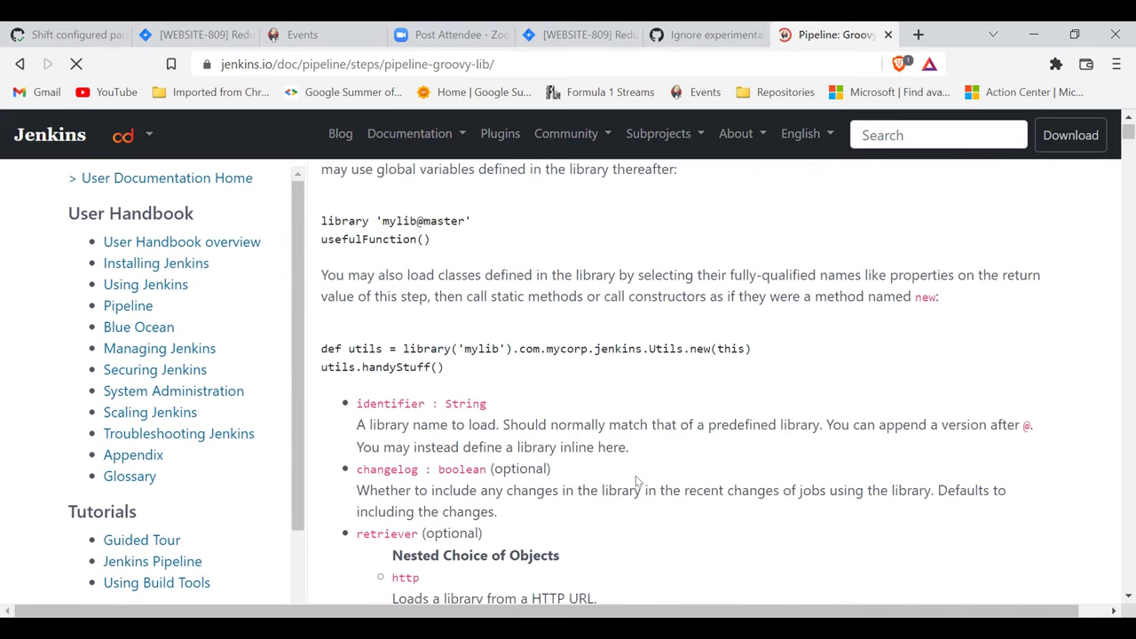
{"action": "scroll", "coordinate": [635, 480], "scroll_direction": "up", "scroll_amount": 3}
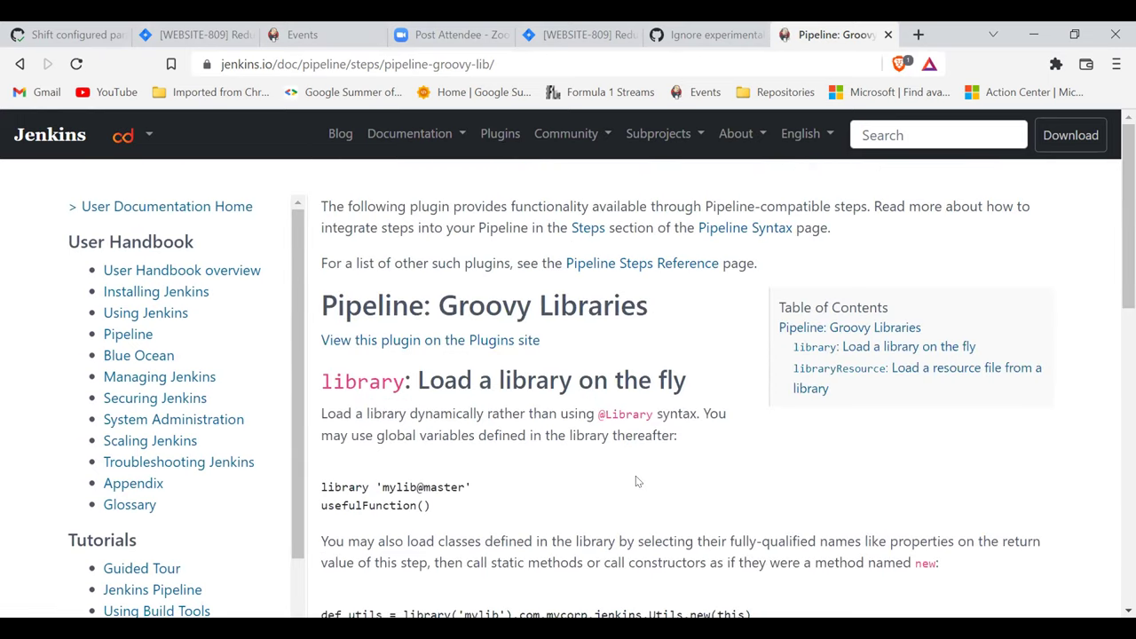
{"action": "scroll", "coordinate": [635, 480], "scroll_direction": "down", "scroll_amount": 8}
{"action": "scroll", "coordinate": [485, 408], "scroll_direction": "up", "scroll_amount": 3}
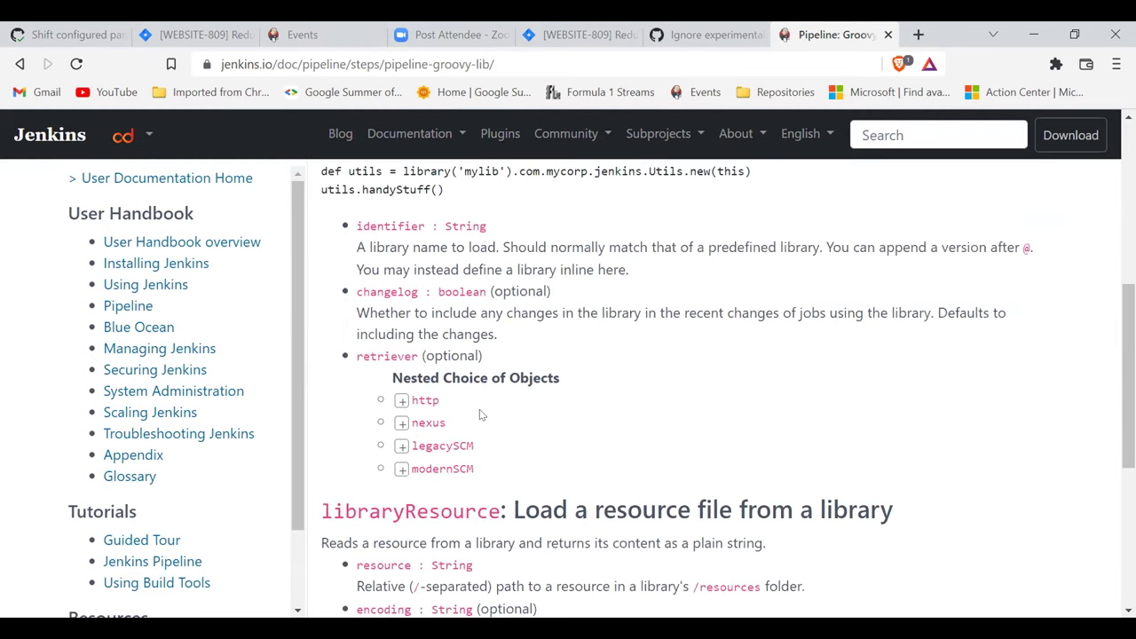
- Expand the legacySCM retriever choice and look through its nested list of SCM classes
{"action": "left_click", "coordinate": [401, 445]}
{"action": "scroll", "coordinate": [536, 483], "scroll_direction": "down", "scroll_amount": 5}
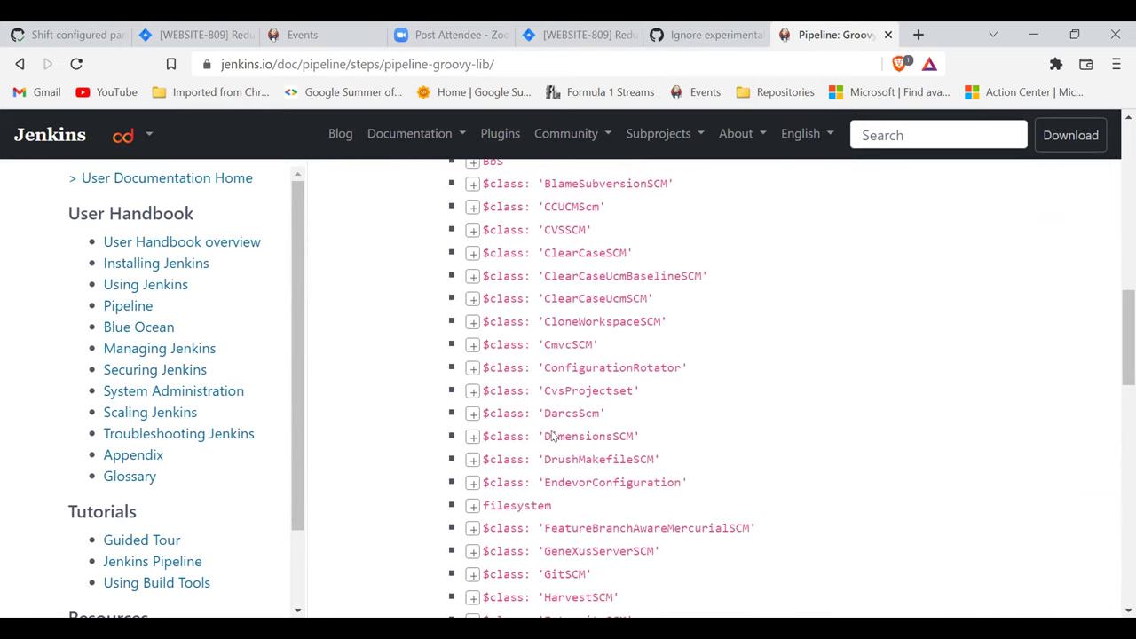
{"action": "scroll", "coordinate": [472, 495], "scroll_direction": "down", "scroll_amount": 1}
{"action": "scroll", "coordinate": [472, 495], "scroll_direction": "down", "scroll_amount": 2}
{"action": "scroll", "coordinate": [472, 495], "scroll_direction": "up", "scroll_amount": 7}
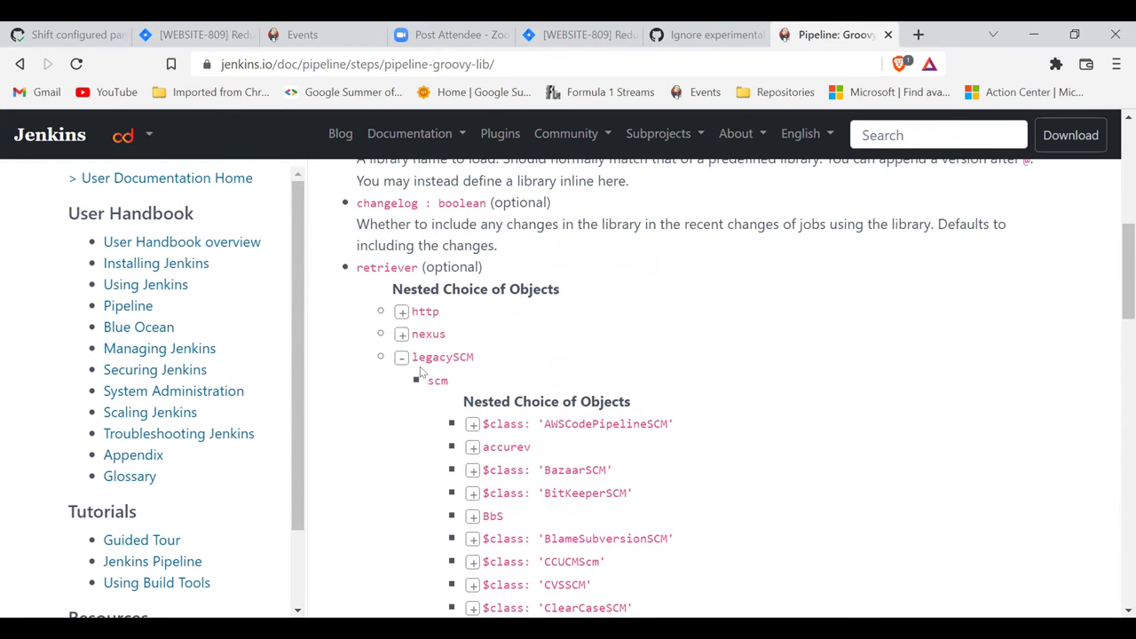
- Collapse legacySCM, expand modernSCM and its fromScm choice, and examine the SCM options nested inside it
{"action": "left_click", "coordinate": [401, 356]}
{"action": "left_click", "coordinate": [401, 379]}
{"action": "scroll", "coordinate": [420, 401], "scroll_direction": "down", "scroll_amount": 4}
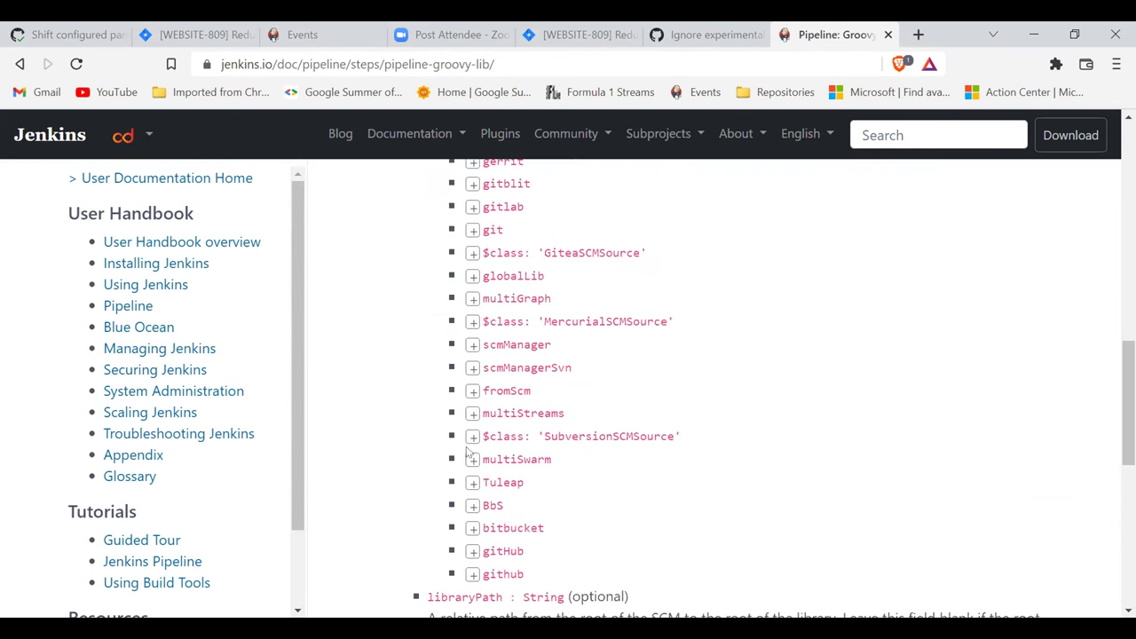
{"action": "scroll", "coordinate": [595, 349], "scroll_direction": "up", "scroll_amount": 2}
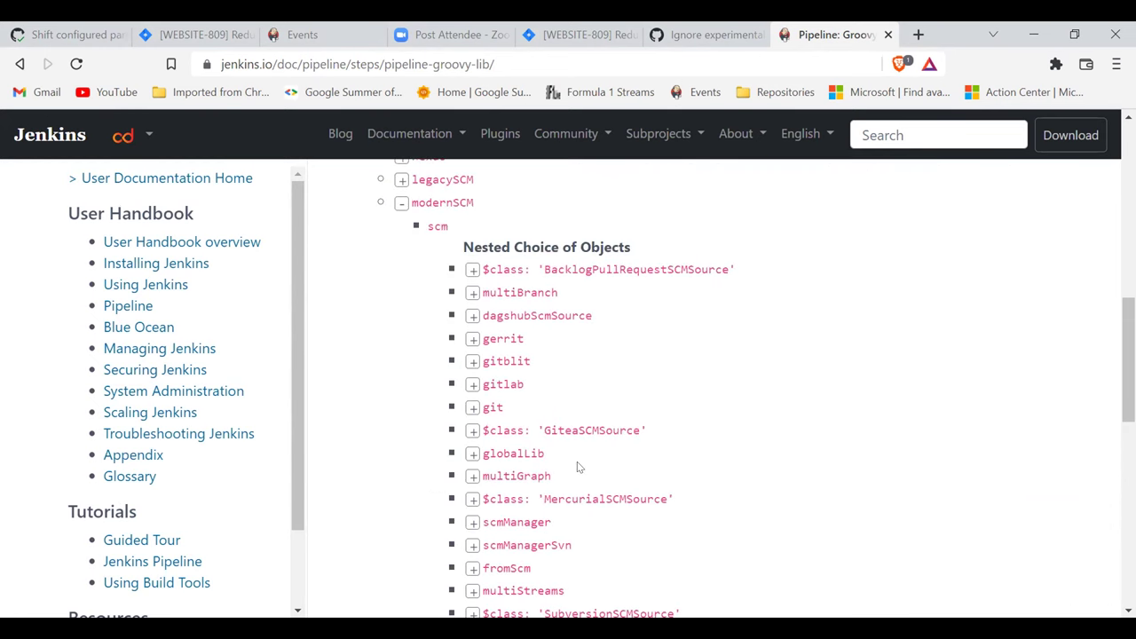
{"action": "scroll", "coordinate": [577, 466], "scroll_direction": "down", "scroll_amount": 1}
{"action": "left_click", "coordinate": [472, 480]}
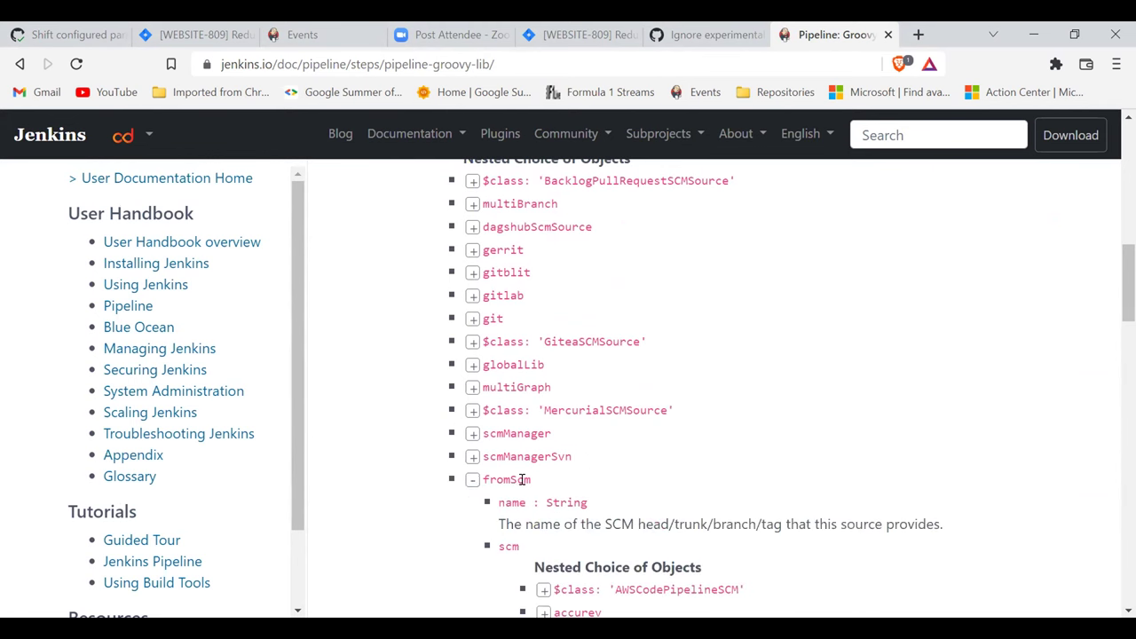
{"action": "scroll", "coordinate": [533, 425], "scroll_direction": "down", "scroll_amount": 3}
{"action": "scroll", "coordinate": [540, 391], "scroll_direction": "down", "scroll_amount": 20}
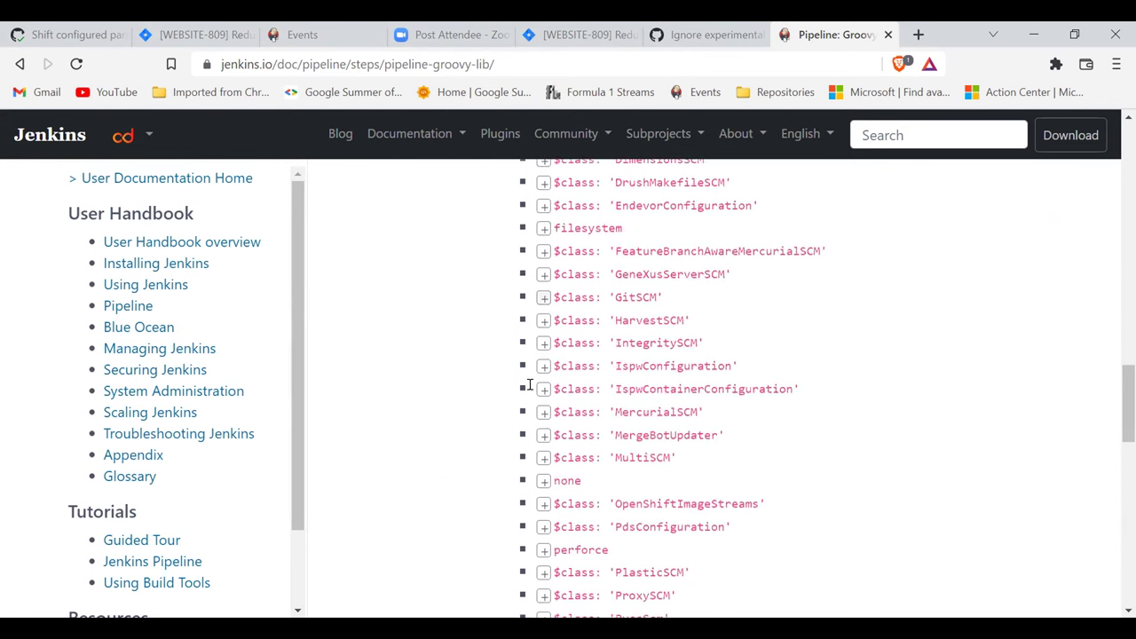
{"action": "scroll", "coordinate": [502, 410], "scroll_direction": "up", "scroll_amount": 5}
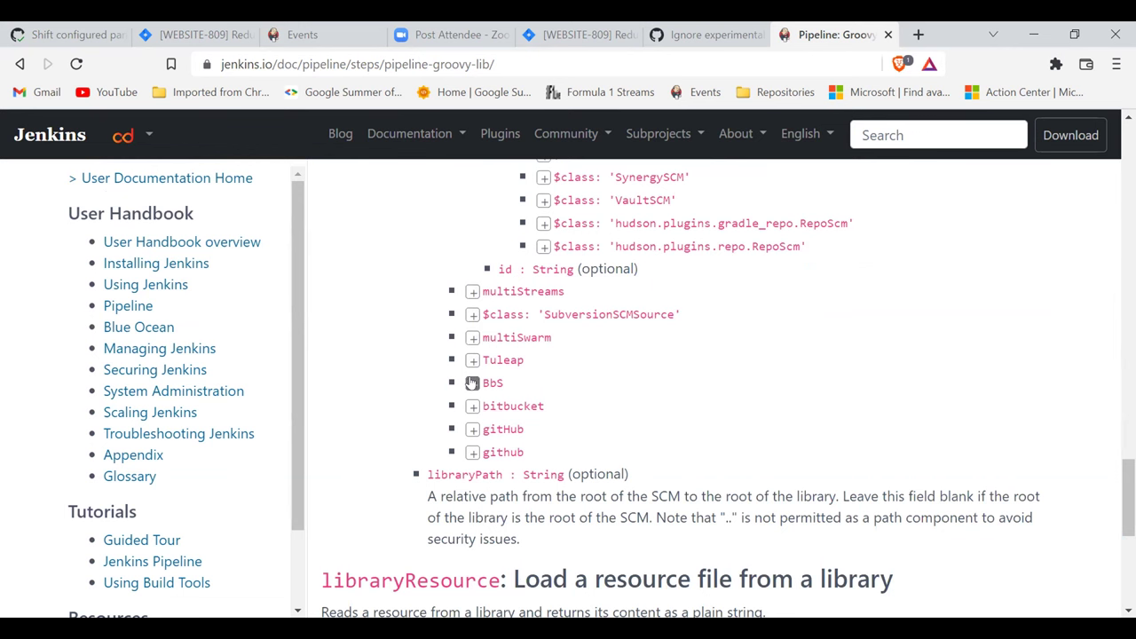
- Expand the BbS choice under modernSCM and examine its credentials parameters and traits list
{"action": "left_click", "coordinate": [472, 383]}
{"action": "scroll", "coordinate": [663, 422], "scroll_direction": "down", "scroll_amount": 7}
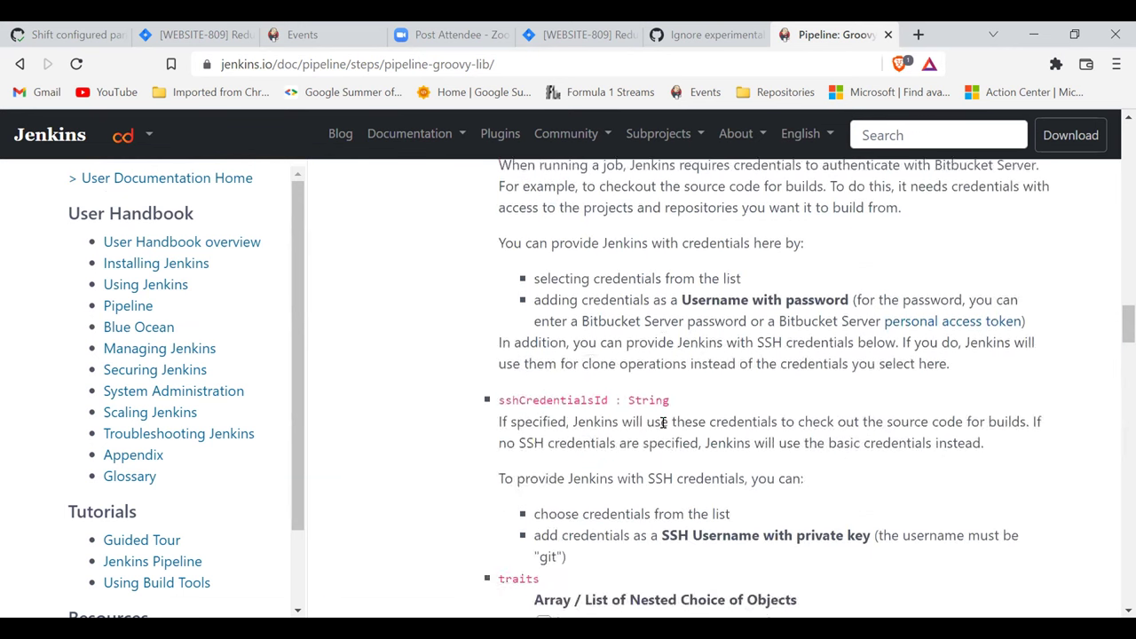
{"action": "scroll", "coordinate": [663, 422], "scroll_direction": "up", "scroll_amount": 2}
{"action": "left_click_drag", "start_coordinate": [500, 479], "coordinate": [598, 490]}
{"action": "left_click", "coordinate": [555, 489]}
{"action": "scroll", "coordinate": [532, 353], "scroll_direction": "down", "scroll_amount": 2}
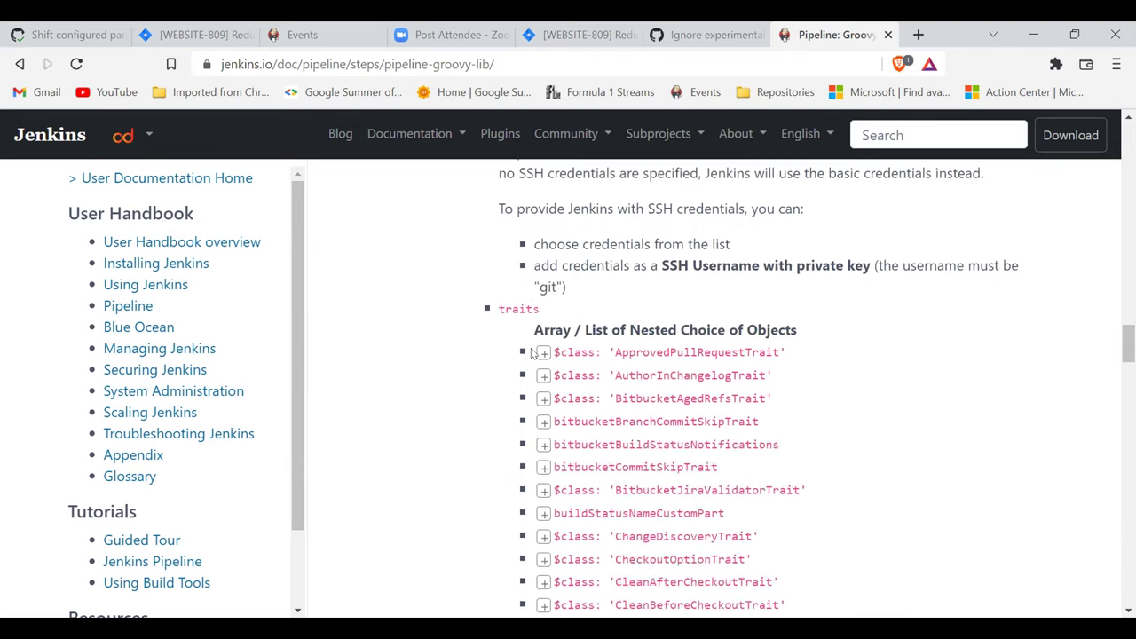
{"action": "double_click", "coordinate": [511, 307]}
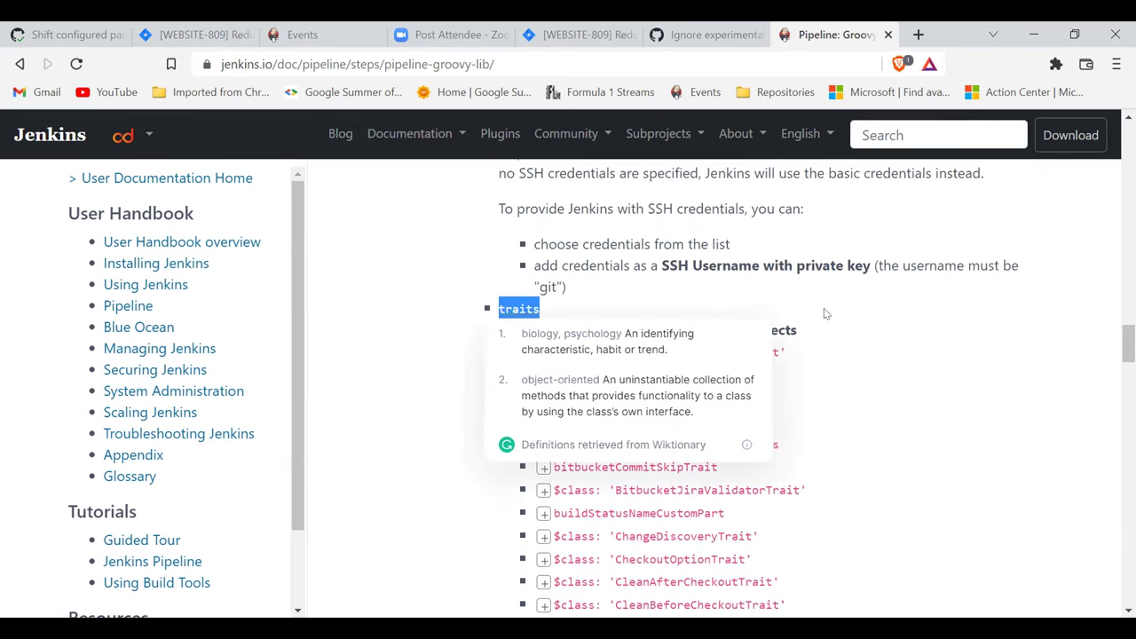
{"action": "left_click", "coordinate": [522, 298]}
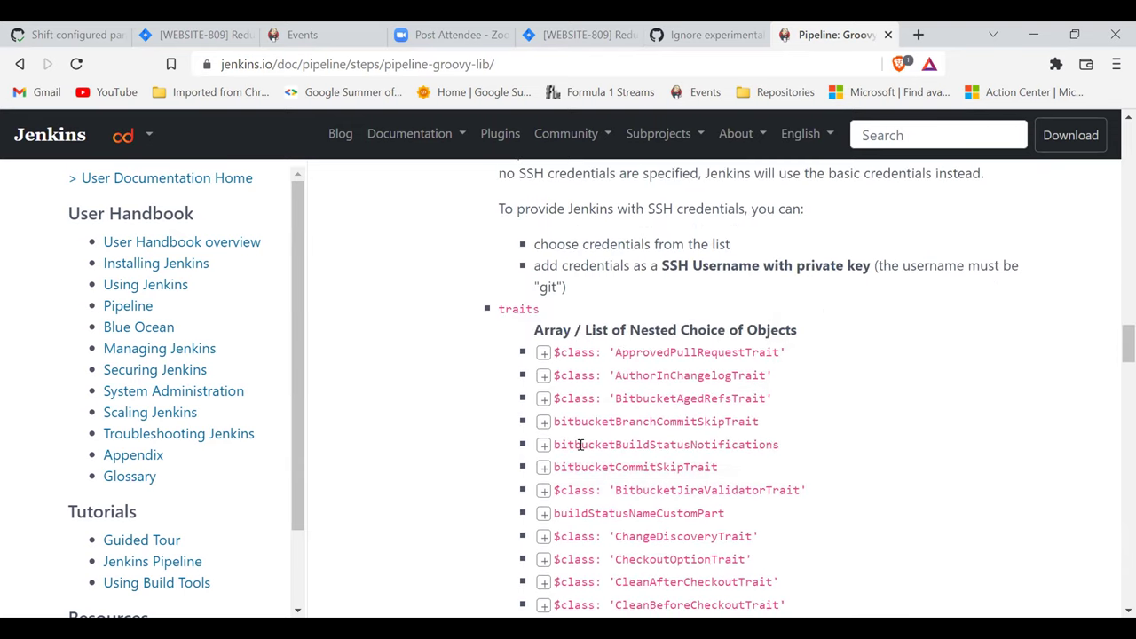
- Go back to fromScm's nested SCM choices, expand BbS there and examine its credentials and extensions documentation
{"action": "scroll", "coordinate": [585, 467], "scroll_direction": "up", "scroll_amount": 10}
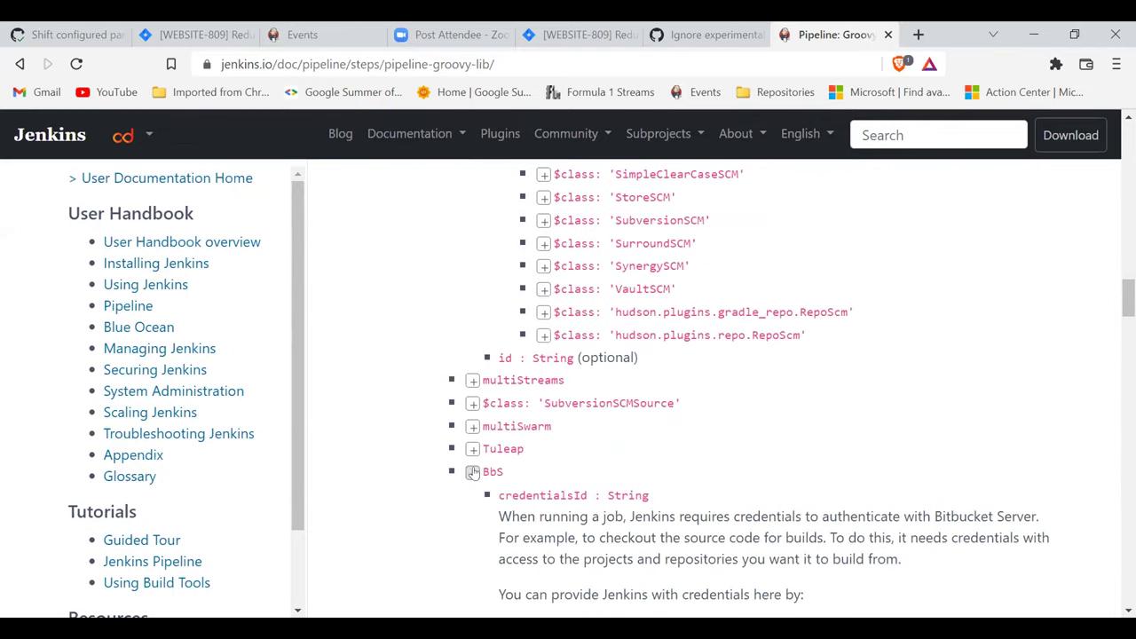
{"action": "scroll", "coordinate": [479, 474], "scroll_direction": "up", "scroll_amount": 5}
{"action": "scroll", "coordinate": [593, 451], "scroll_direction": "up", "scroll_amount": 4}
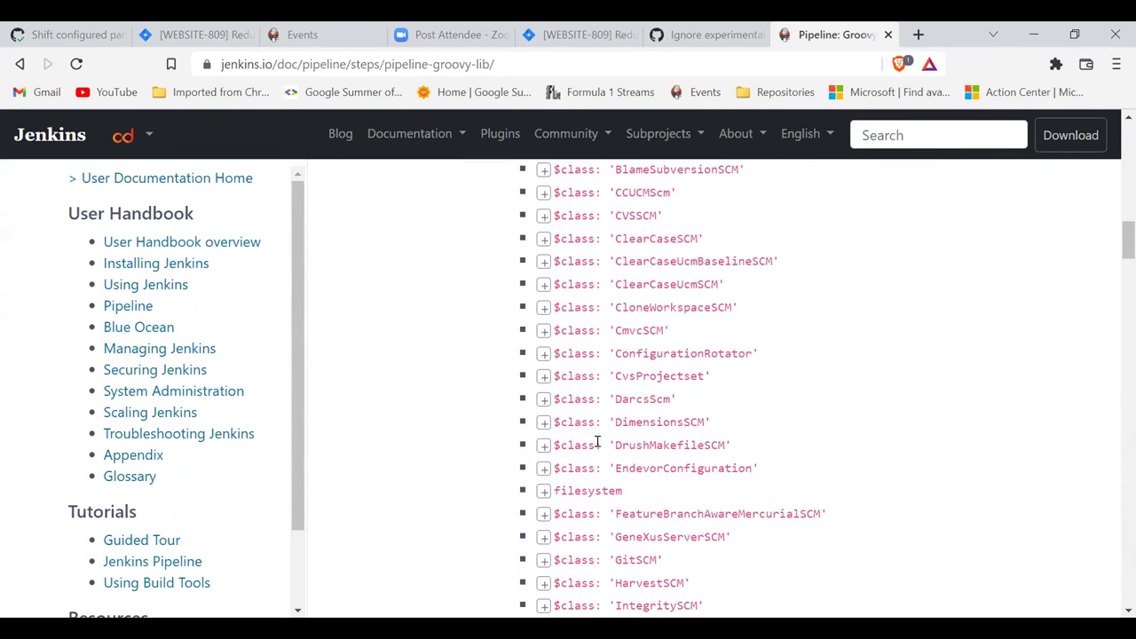
{"action": "scroll", "coordinate": [597, 442], "scroll_direction": "up", "scroll_amount": 1}
{"action": "scroll", "coordinate": [597, 462], "scroll_direction": "down", "scroll_amount": 1}
{"action": "scroll", "coordinate": [599, 523], "scroll_direction": "up", "scroll_amount": 2}
{"action": "scroll", "coordinate": [559, 427], "scroll_direction": "up", "scroll_amount": 1}
{"action": "left_click", "coordinate": [543, 410]}
{"action": "scroll", "coordinate": [581, 426], "scroll_direction": "down", "scroll_amount": 2}
{"action": "scroll", "coordinate": [678, 410], "scroll_direction": "down", "scroll_amount": 2}
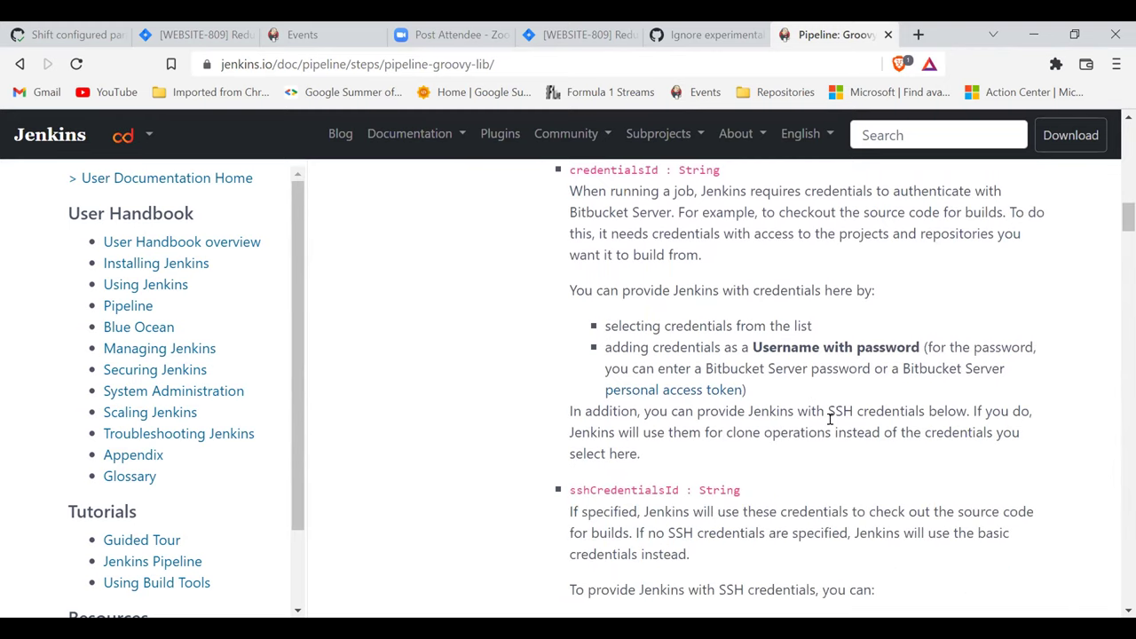
{"action": "scroll", "coordinate": [728, 380], "scroll_direction": "down", "scroll_amount": 5}
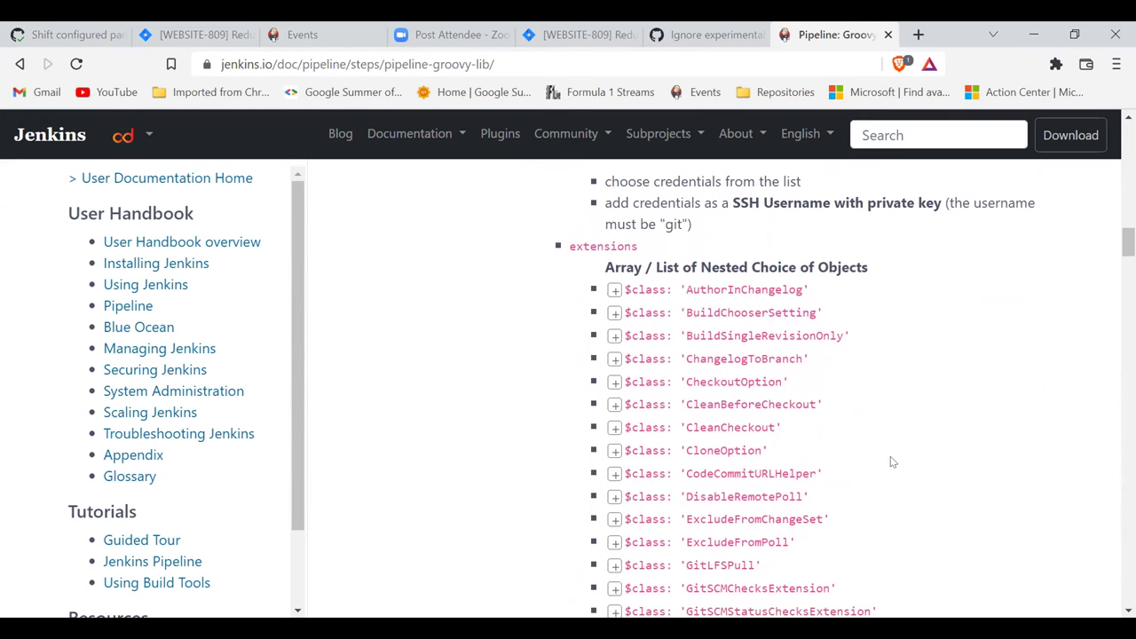
{"action": "scroll", "coordinate": [888, 459], "scroll_direction": "down", "scroll_amount": 3}
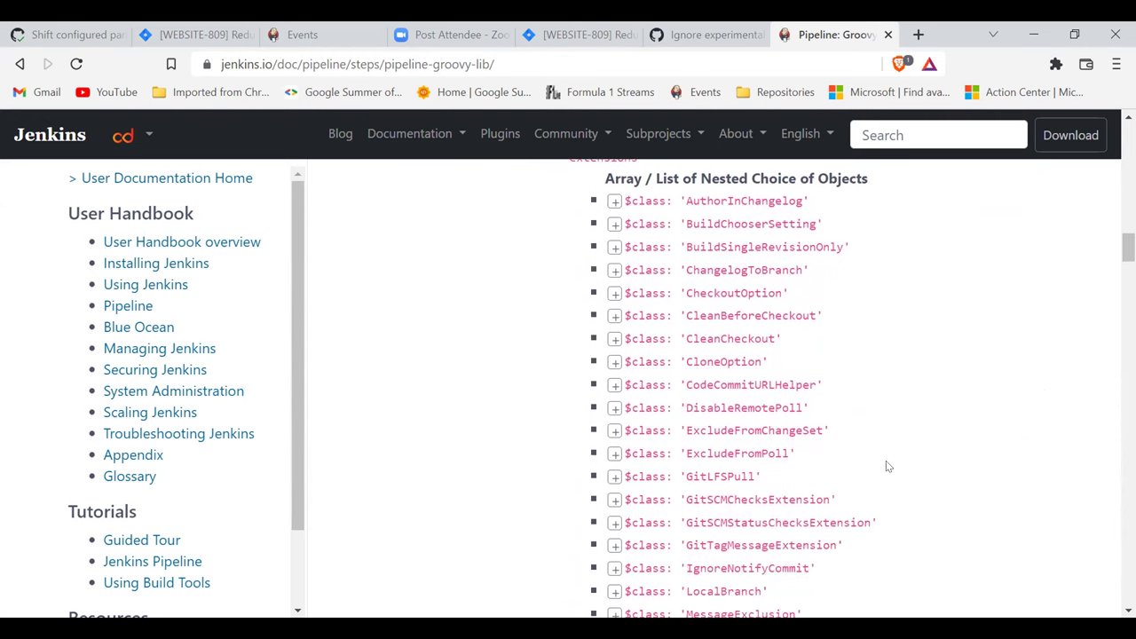
- Reread the SSH credentials text of the BbS choice inside fromScm and highlight its extensions parameter for comparison
{"action": "left_click", "coordinate": [713, 26]}
{"action": "left_click", "coordinate": [829, 35]}
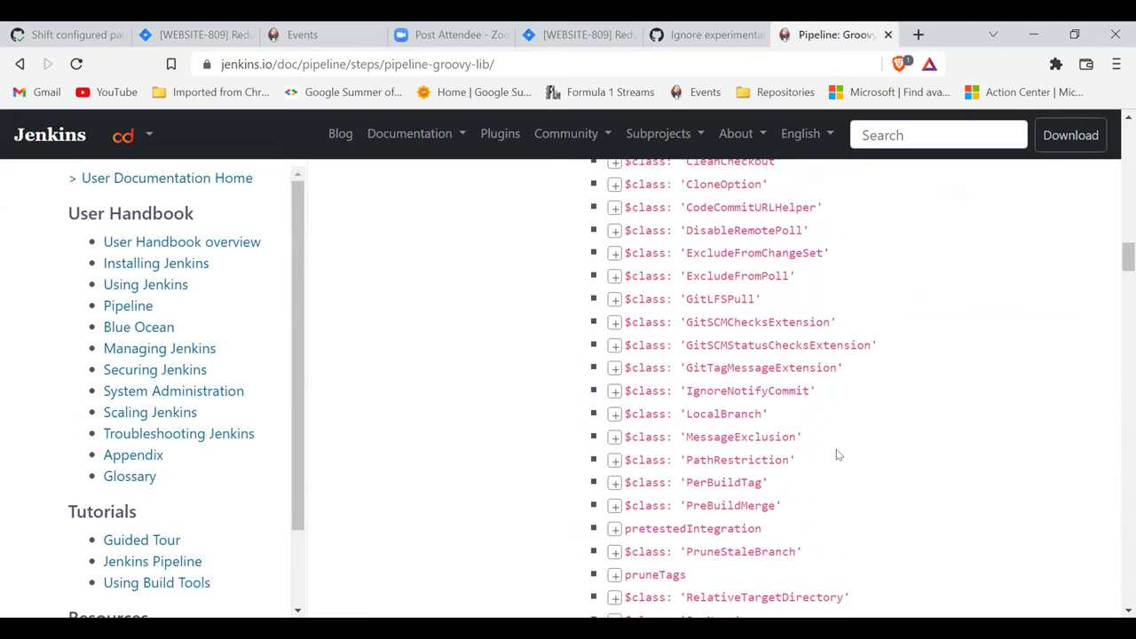
{"action": "left_click", "coordinate": [577, 34]}
{"action": "left_click", "coordinate": [862, 27]}
{"action": "scroll", "coordinate": [746, 426], "scroll_direction": "up", "scroll_amount": 5}
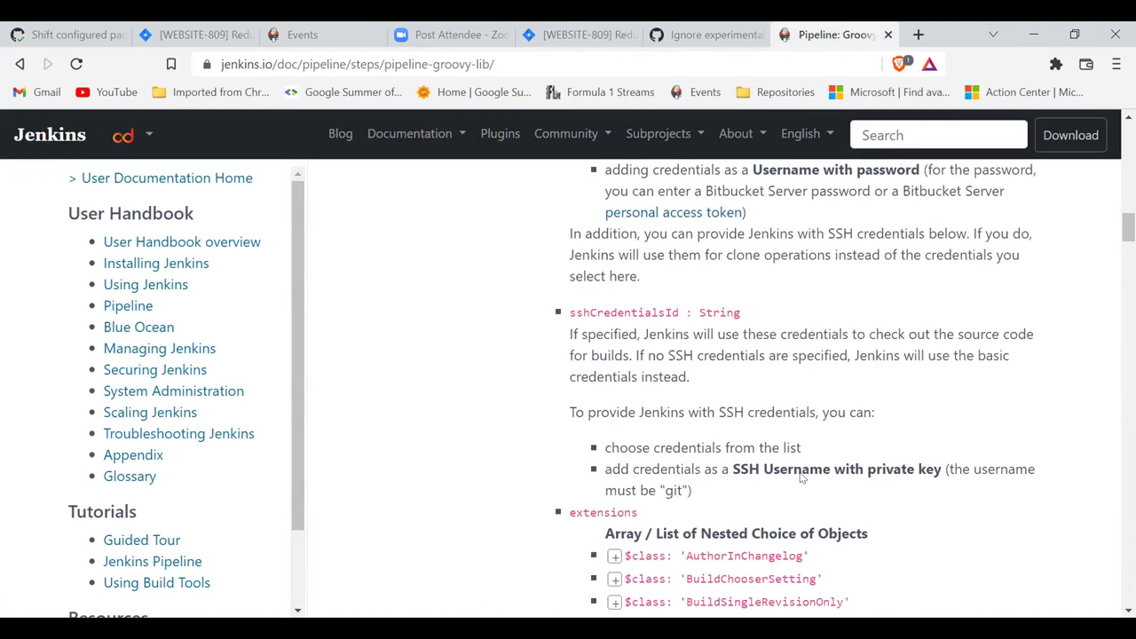
{"action": "scroll", "coordinate": [801, 480], "scroll_direction": "down", "scroll_amount": 2}
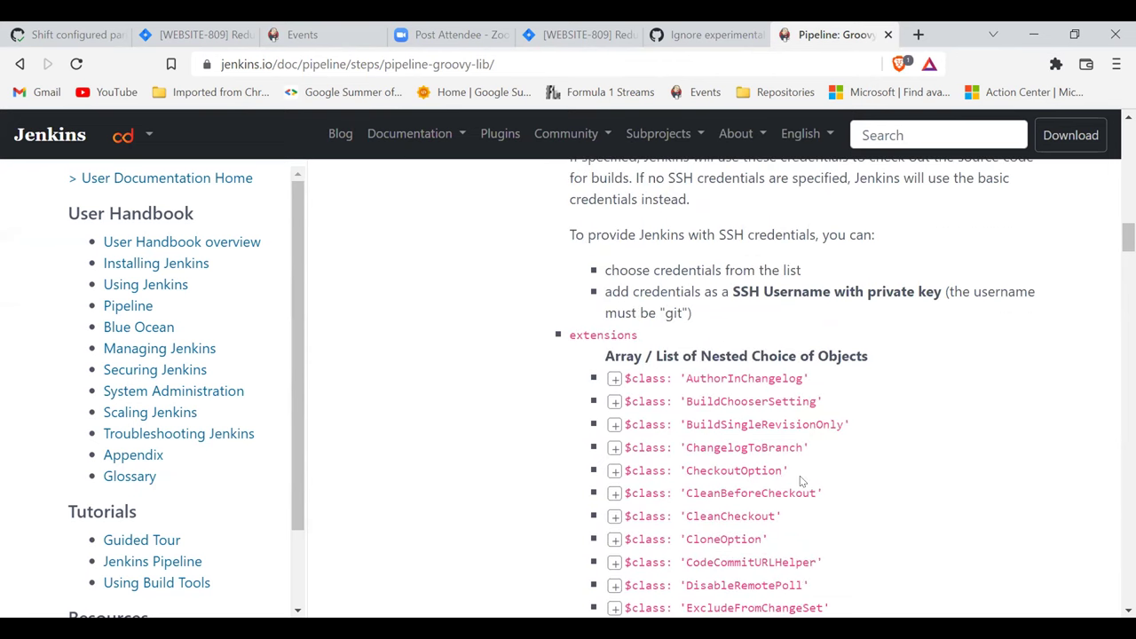
{"action": "scroll", "coordinate": [801, 480], "scroll_direction": "down", "scroll_amount": 2}
{"action": "scroll", "coordinate": [766, 476], "scroll_direction": "up", "scroll_amount": 4}
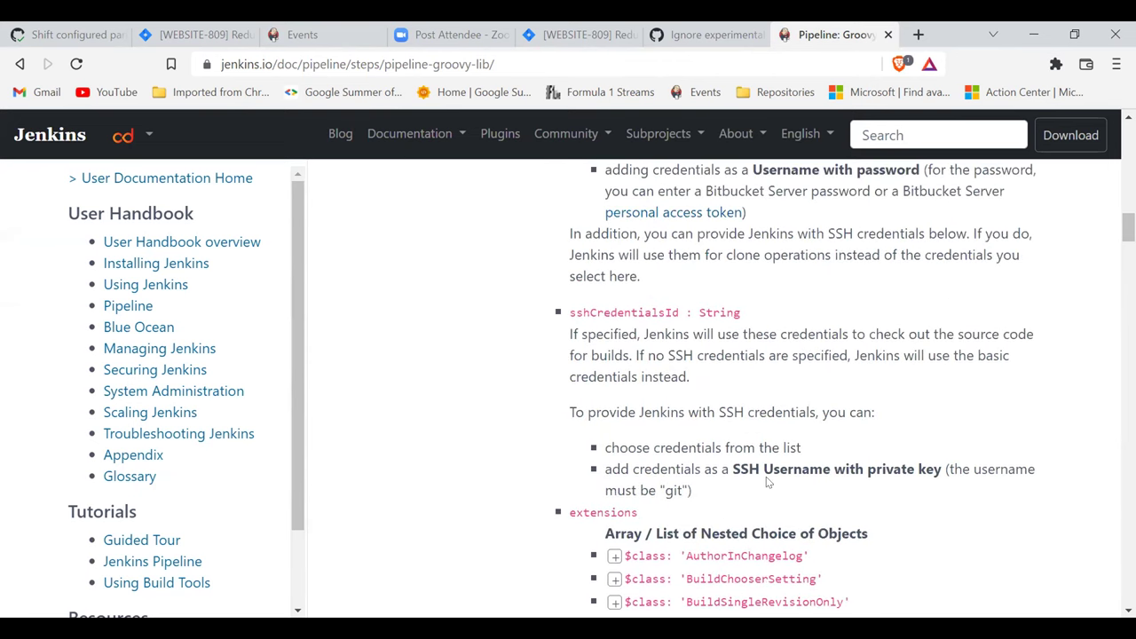
{"action": "scroll", "coordinate": [765, 476], "scroll_direction": "down", "scroll_amount": 1}
{"action": "left_click_drag", "start_coordinate": [567, 424], "coordinate": [701, 432]}
{"action": "left_click", "coordinate": [685, 465]}
{"action": "double_click", "coordinate": [603, 424]}
{"action": "double_click", "coordinate": [603, 423]}
- Go to the WEBSITE-809 issue and read its notes on Asciidoc sizes and the parameter configuration file rules
{"action": "left_click", "coordinate": [701, 34]}
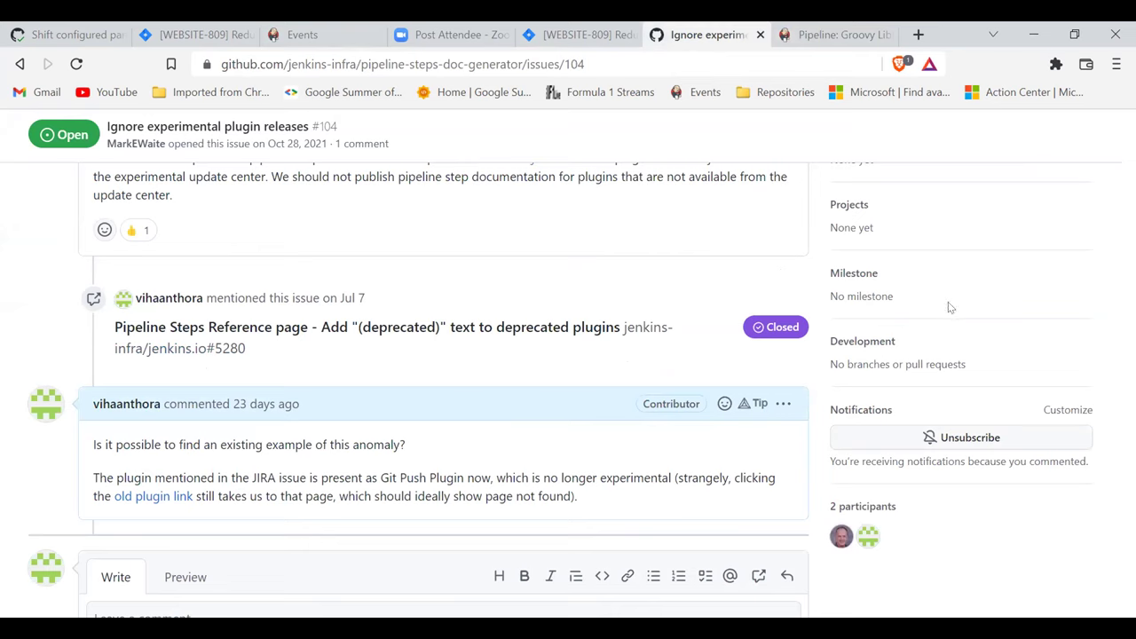
{"action": "left_click", "coordinate": [60, 33]}
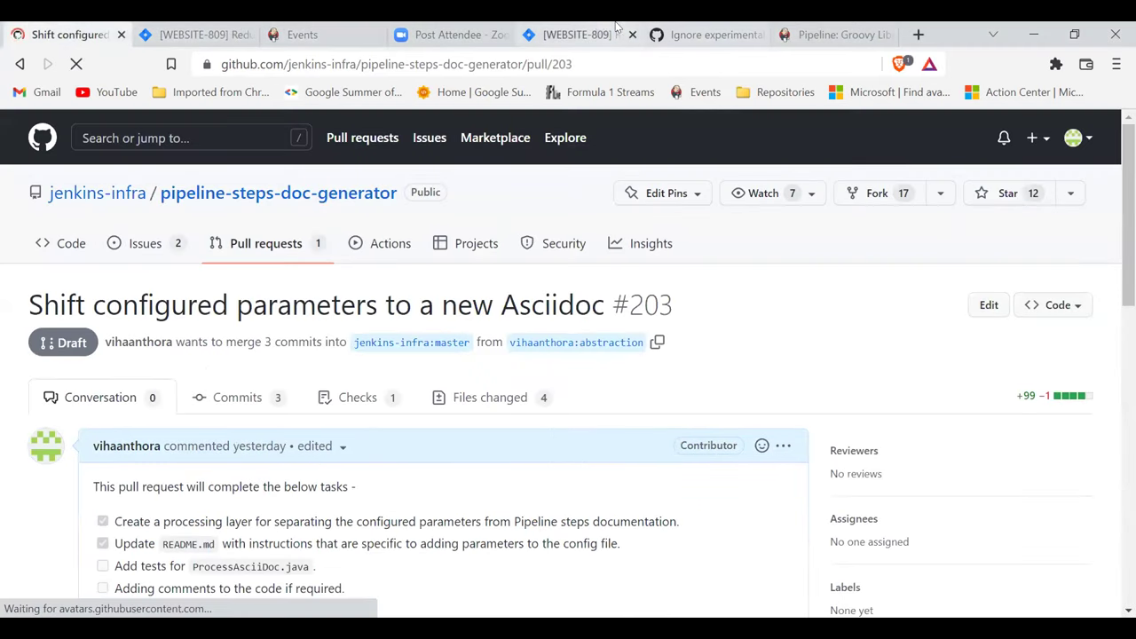
{"action": "left_click", "coordinate": [597, 29]}
{"action": "scroll", "coordinate": [443, 506], "scroll_direction": "down", "scroll_amount": 2}
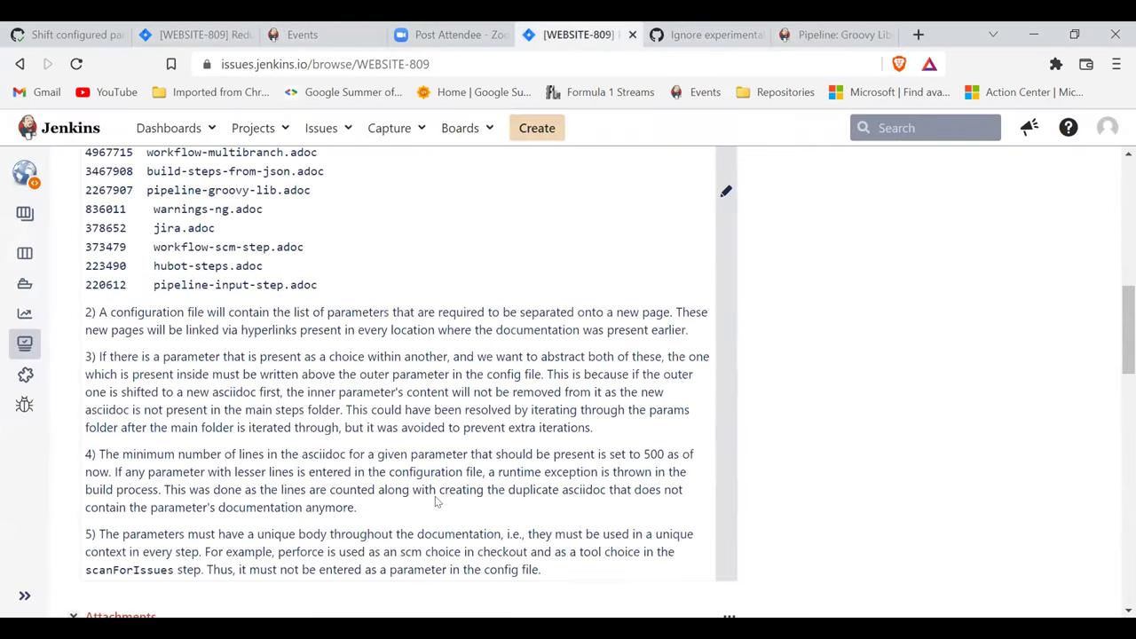
{"action": "scroll", "coordinate": [448, 509], "scroll_direction": "up", "scroll_amount": 2}
{"action": "scroll", "coordinate": [448, 508], "scroll_direction": "down", "scroll_amount": 1}
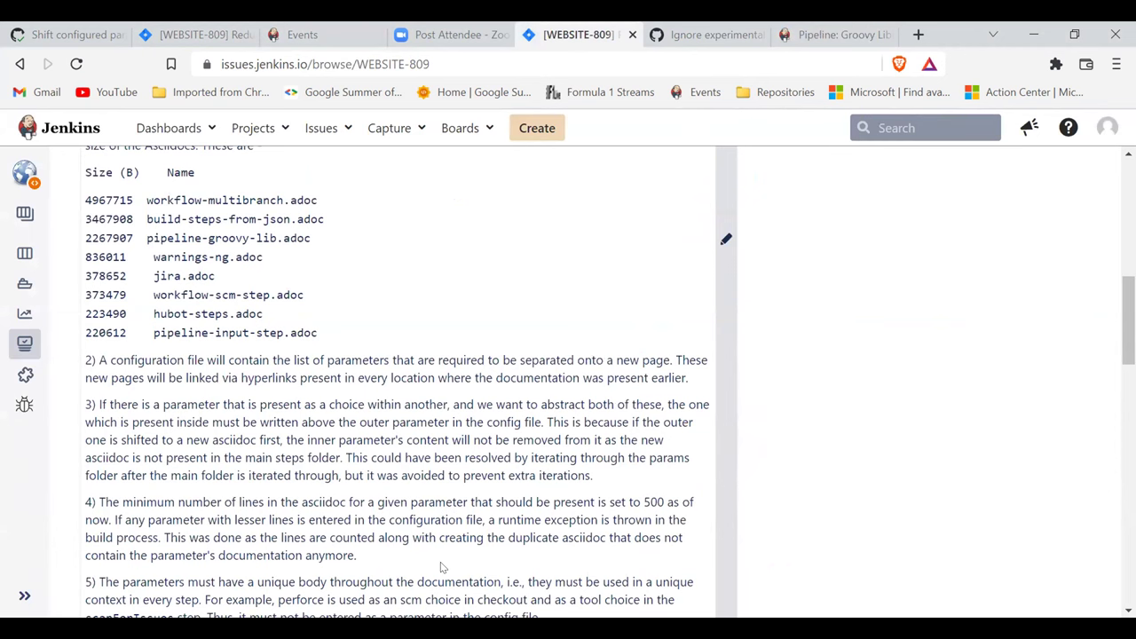
{"action": "scroll", "coordinate": [443, 510], "scroll_direction": "down", "scroll_amount": 1}
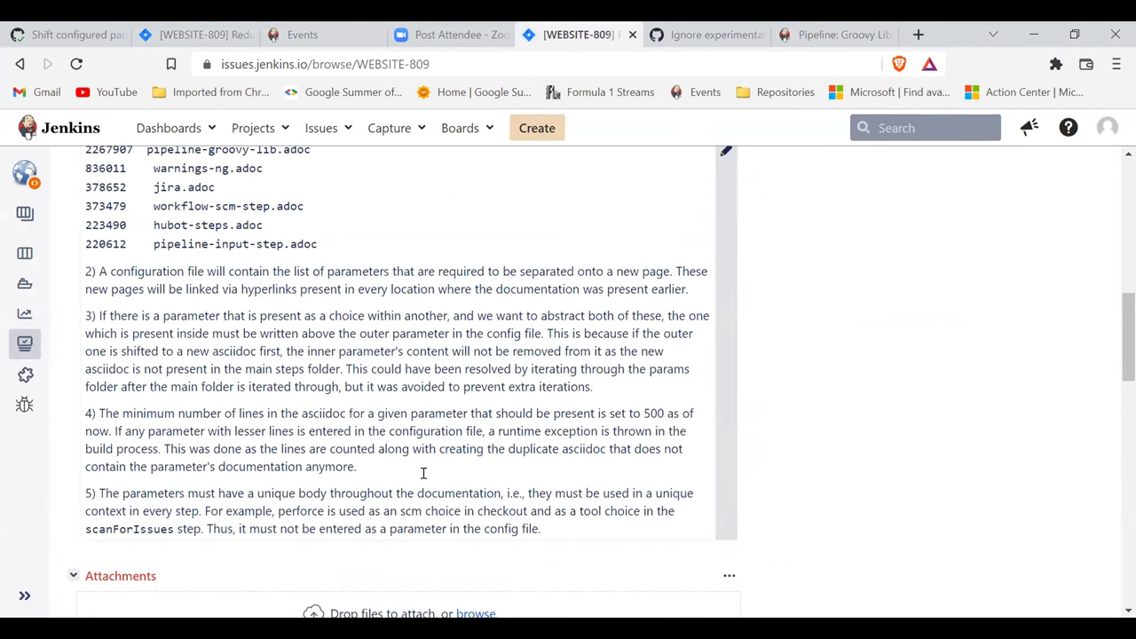
- Review pull request #203's task list, then its changed files, including the README's Configure Parameters section
{"action": "left_click", "coordinate": [64, 33]}
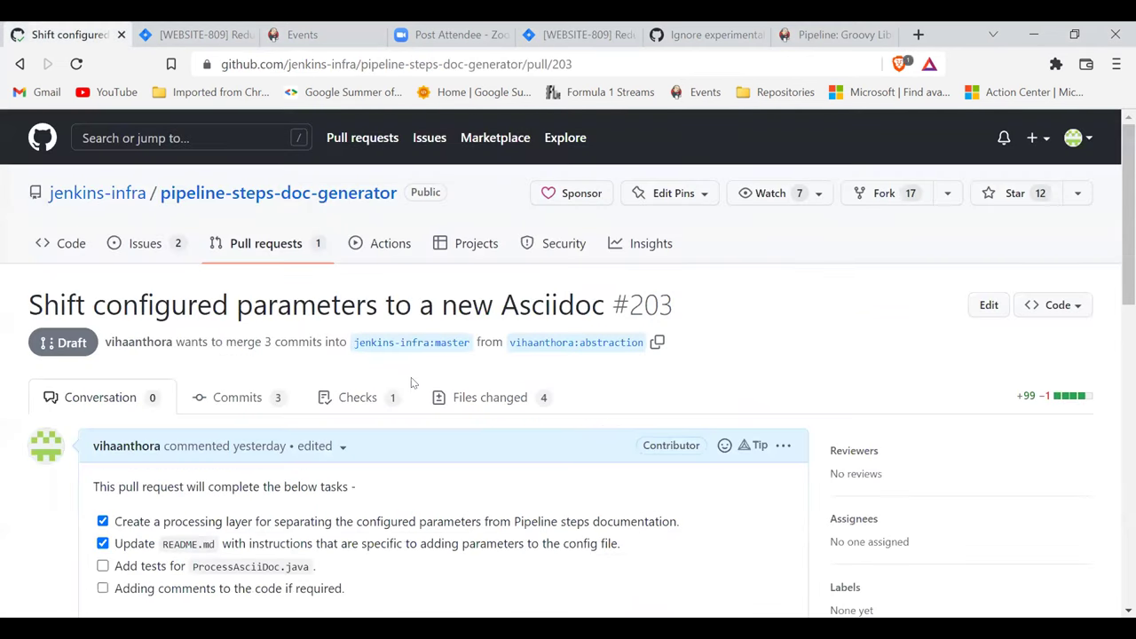
{"action": "scroll", "coordinate": [449, 452], "scroll_direction": "down", "scroll_amount": 1}
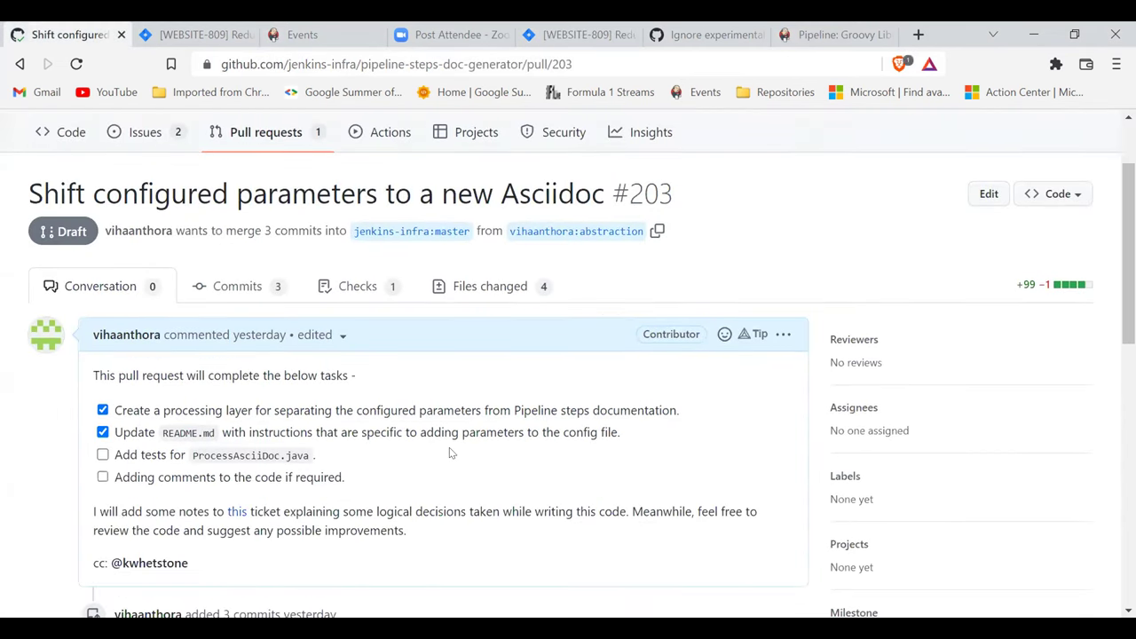
{"action": "scroll", "coordinate": [449, 452], "scroll_direction": "down", "scroll_amount": 2}
{"action": "scroll", "coordinate": [423, 304], "scroll_direction": "up", "scroll_amount": 1}
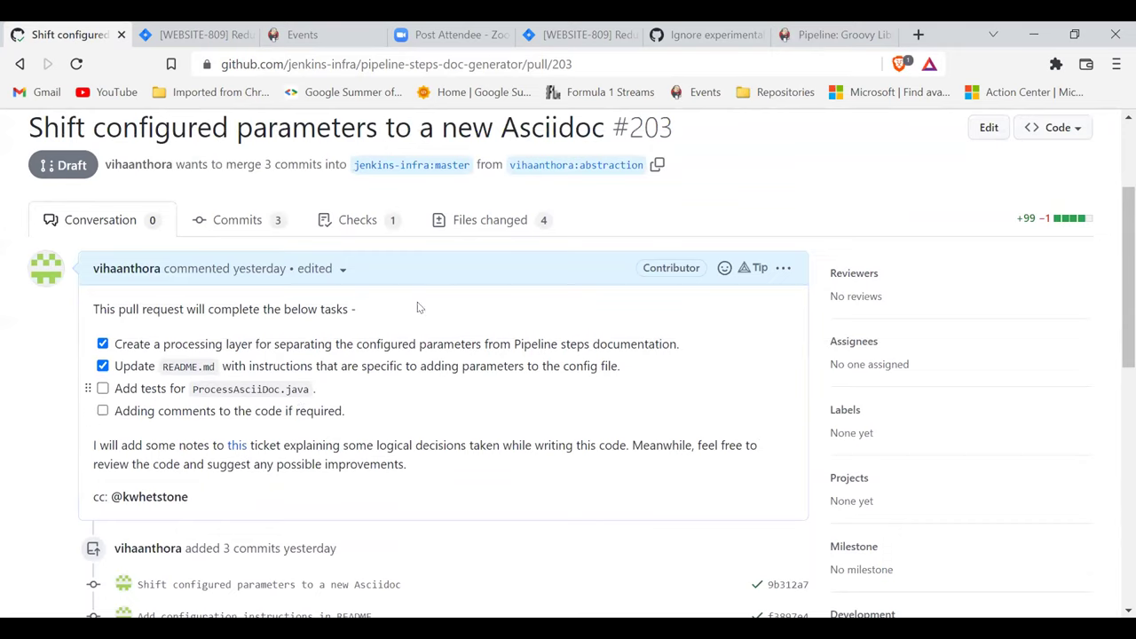
{"action": "scroll", "coordinate": [422, 304], "scroll_direction": "up", "scroll_amount": 2}
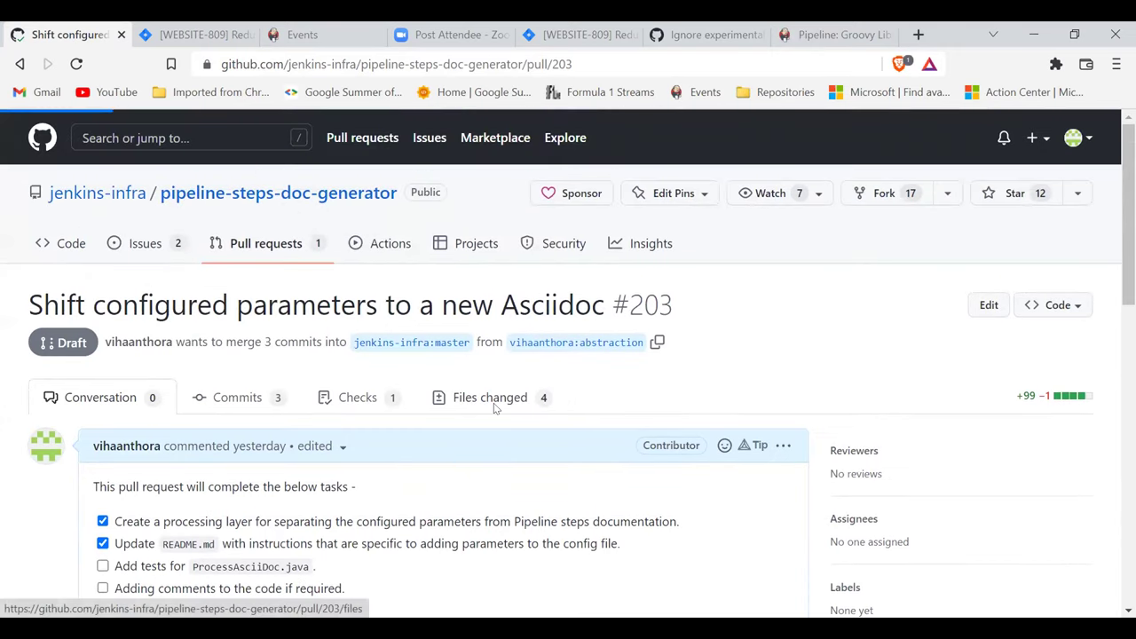
{"action": "scroll", "coordinate": [443, 337], "scroll_direction": "down", "scroll_amount": 4}
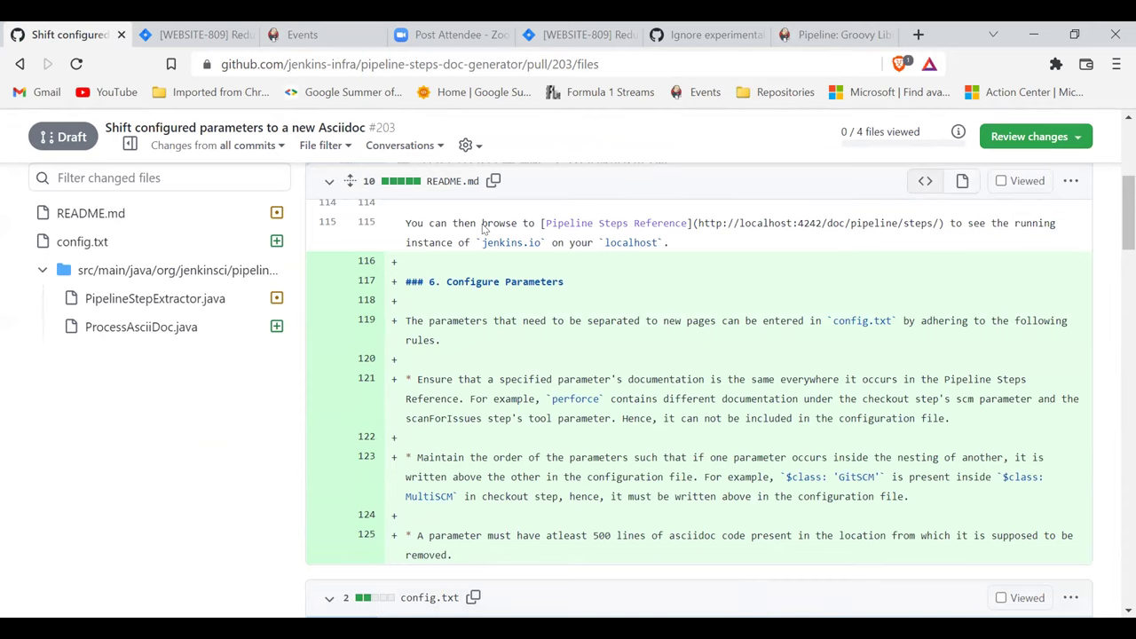
{"action": "scroll", "coordinate": [102, 223], "scroll_direction": "up", "scroll_amount": 4}
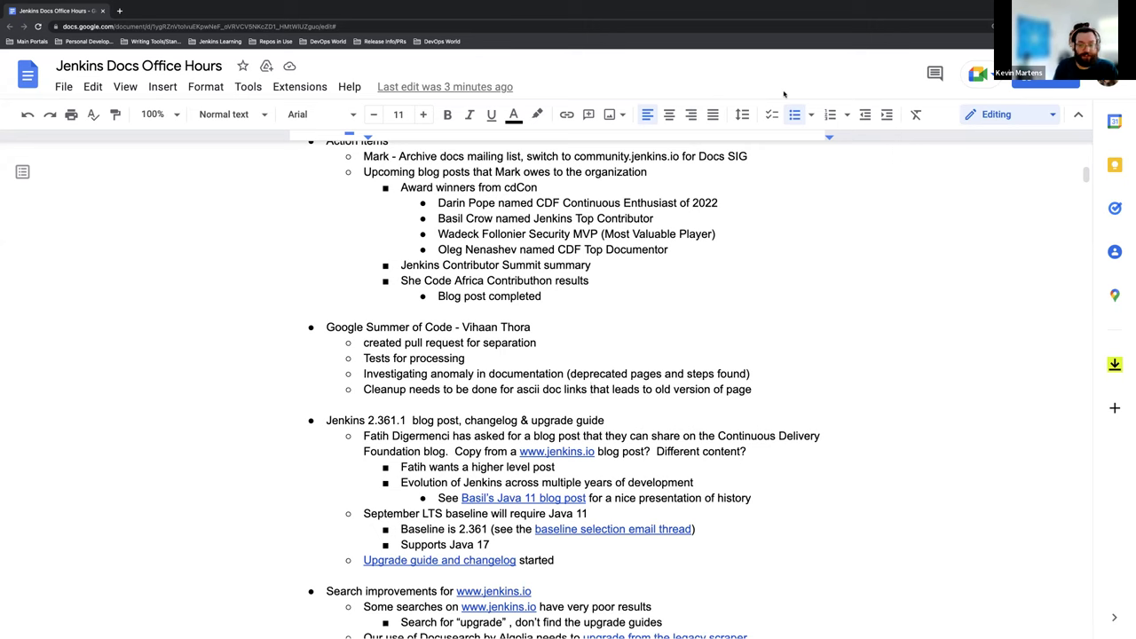
- Review the Jenkins 2.361.1 blog post, changelog and upgrade guide notes and open the linked upgrade guide and changelog pull request
{"action": "scroll", "coordinate": [741, 320], "scroll_direction": "down", "scroll_amount": 1}
{"action": "scroll", "coordinate": [741, 319], "scroll_direction": "down", "scroll_amount": 3}
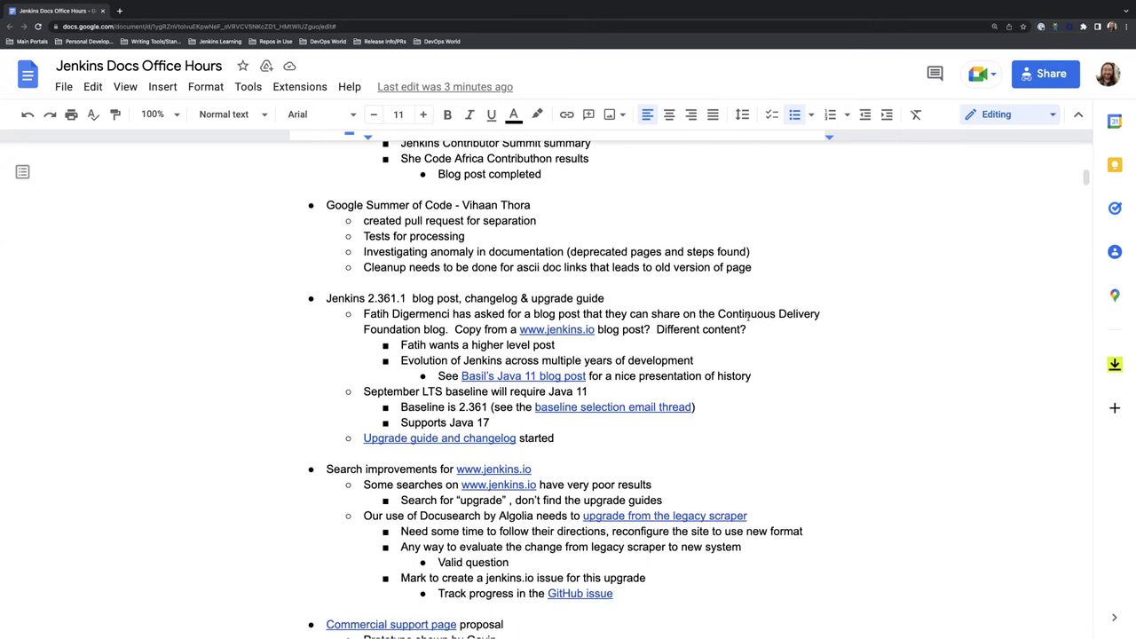
{"action": "scroll", "coordinate": [745, 318], "scroll_direction": "down", "scroll_amount": 3}
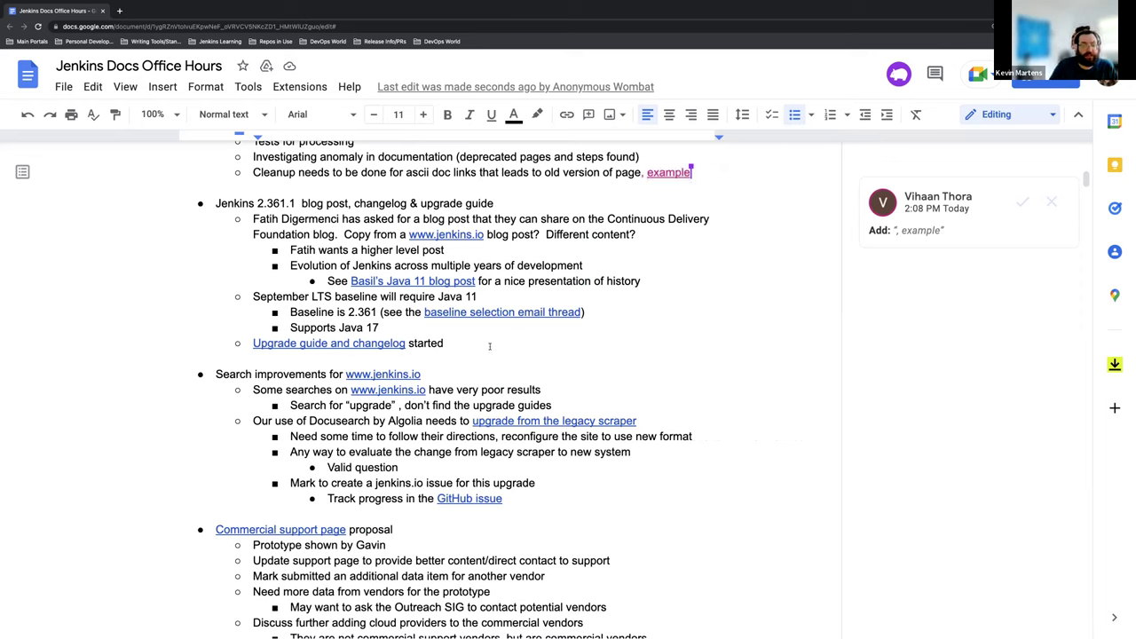
{"action": "scroll", "coordinate": [475, 334], "scroll_direction": "down", "scroll_amount": 2}
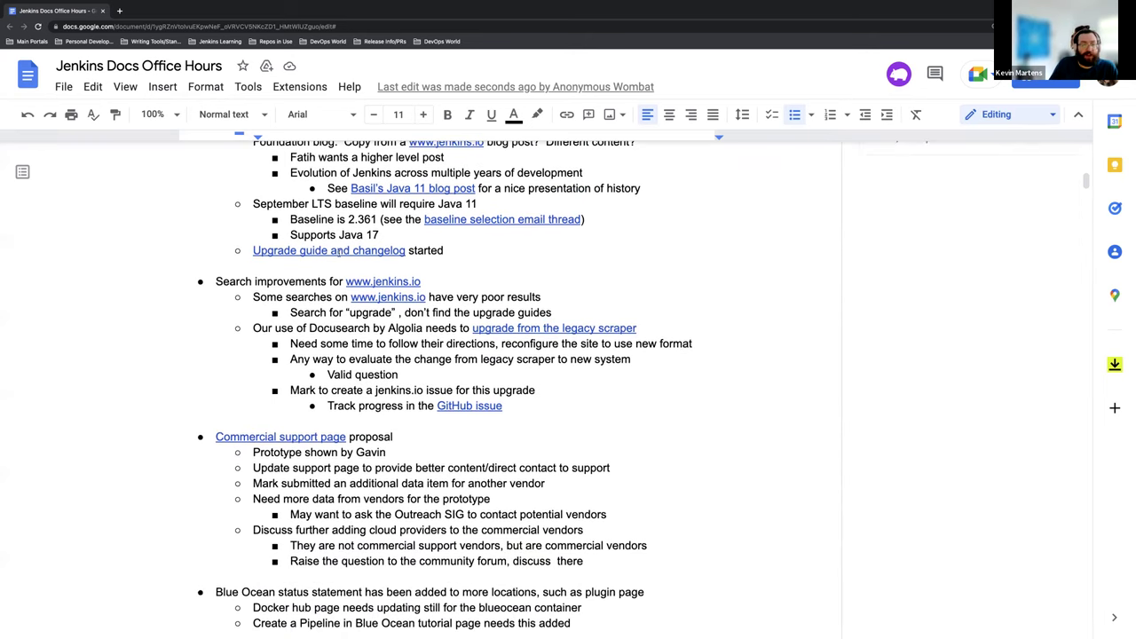
{"action": "left_click", "coordinate": [340, 252]}
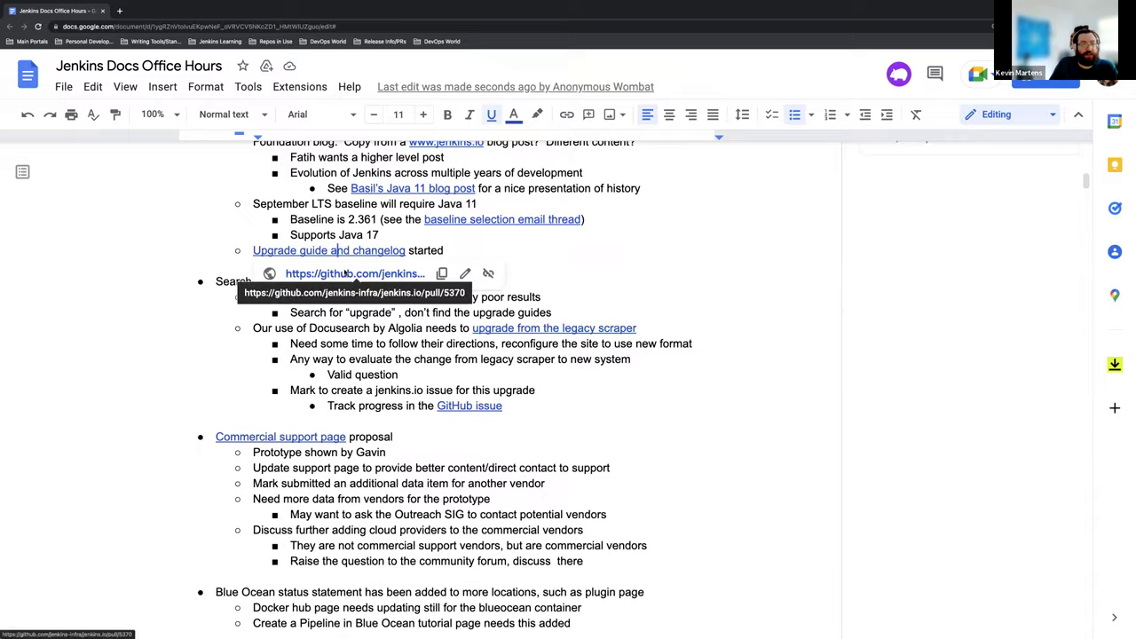
{"action": "left_click", "coordinate": [344, 274]}
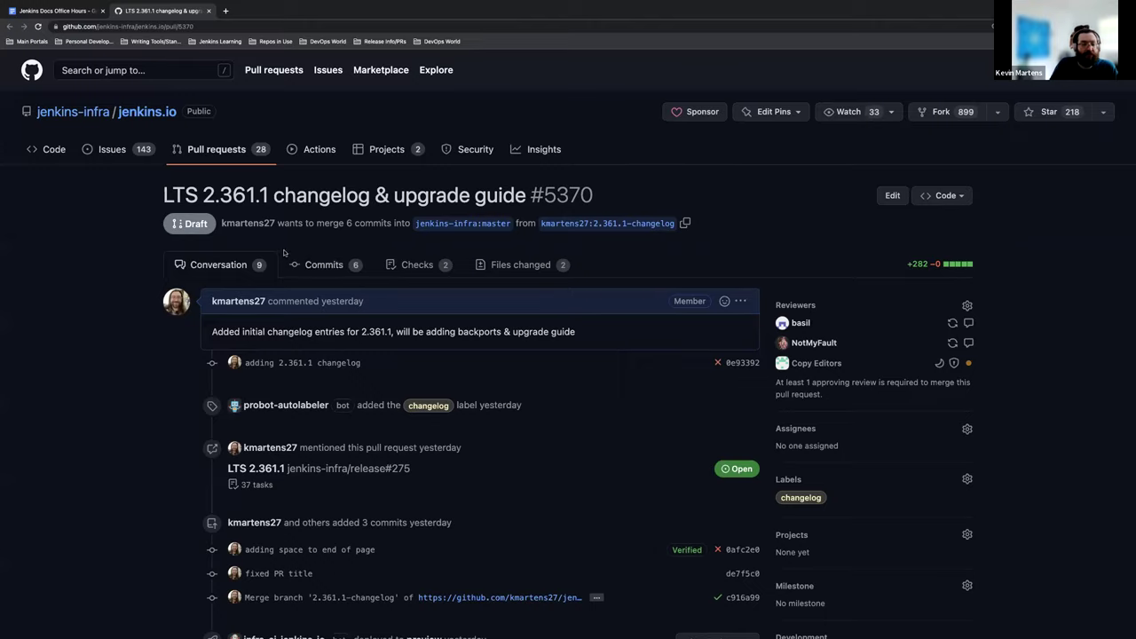
- Skim the comments and rendered preview images in pull request #5370, and return to the Docs Office Hours notes
{"action": "scroll", "coordinate": [285, 250], "scroll_direction": "down", "scroll_amount": 6}
{"action": "scroll", "coordinate": [286, 250], "scroll_direction": "down", "scroll_amount": 15}
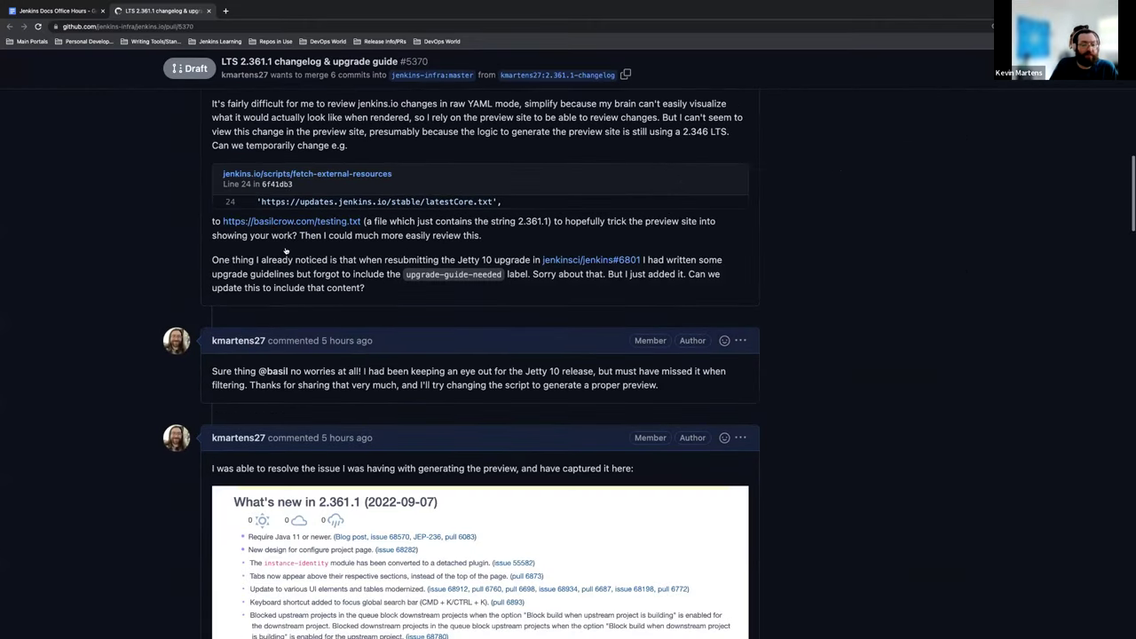
{"action": "scroll", "coordinate": [285, 252], "scroll_direction": "down", "scroll_amount": 15}
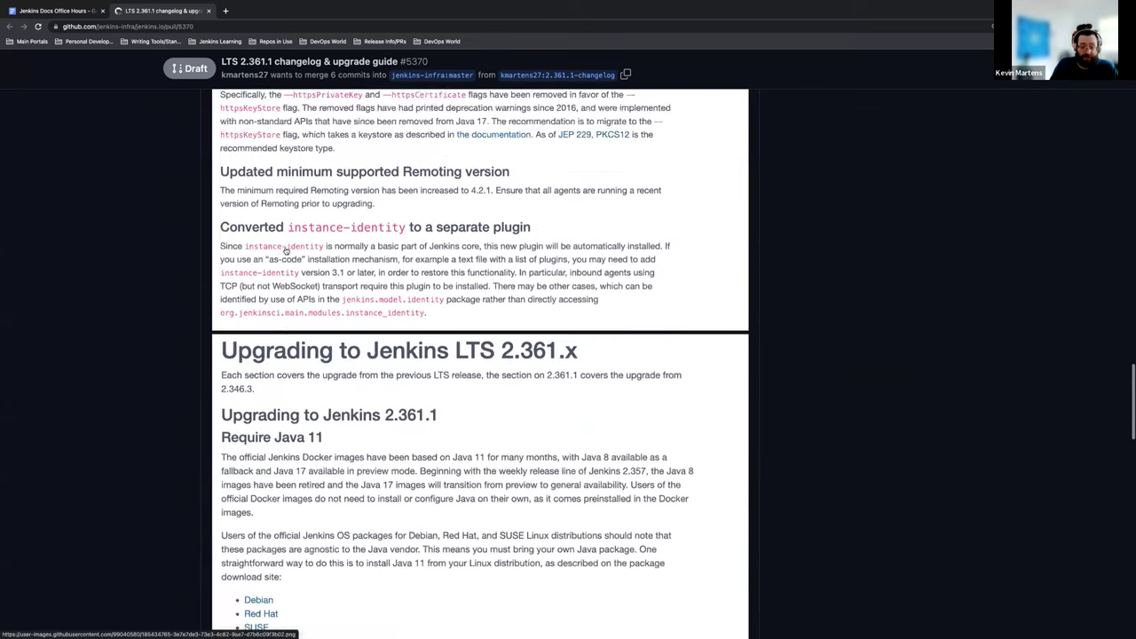
{"action": "scroll", "coordinate": [286, 250], "scroll_direction": "up", "scroll_amount": 20}
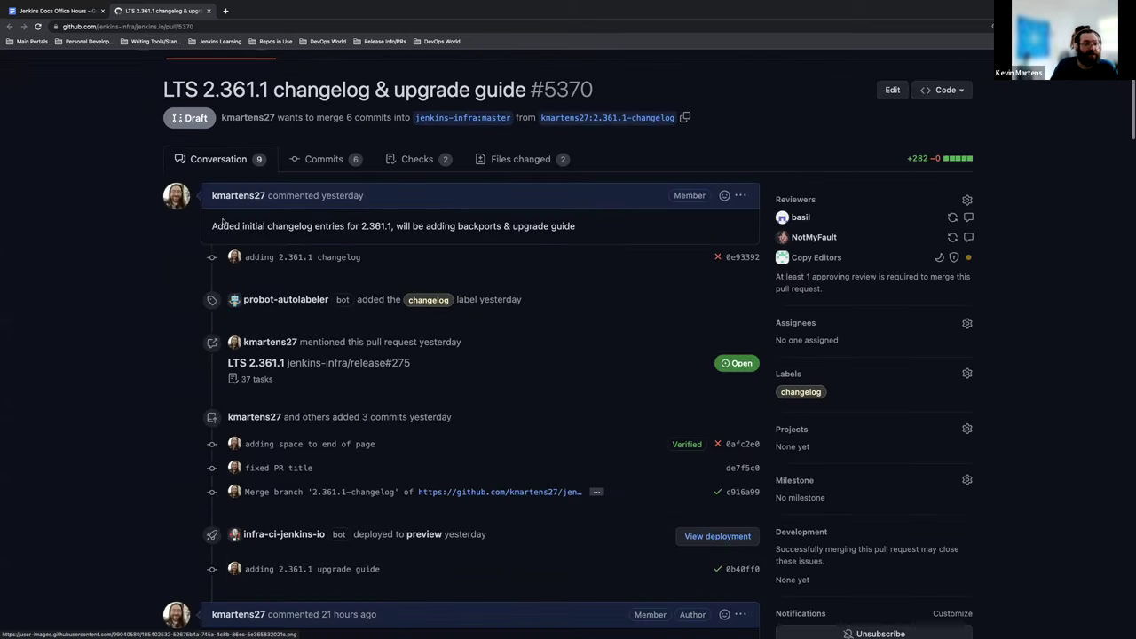
{"action": "left_click", "coordinate": [75, 12]}
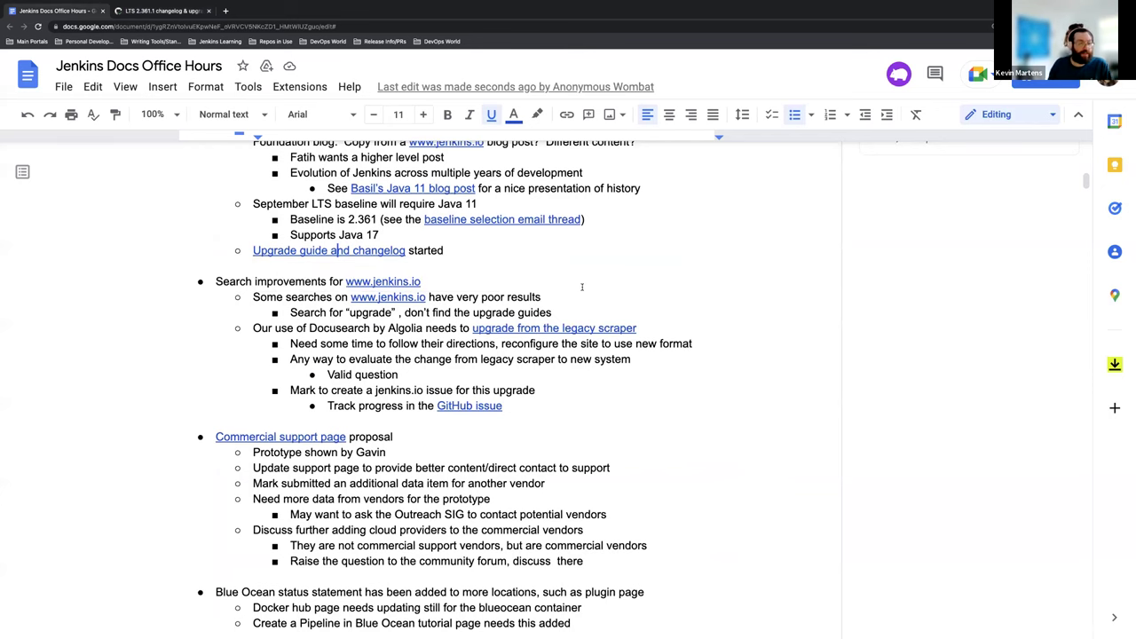
- Open the GitHub issue linked under the search improvements item, read its DocSearch migration suggestions, and return to the meeting notes
{"action": "scroll", "coordinate": [476, 336], "scroll_direction": "down", "scroll_amount": 2}
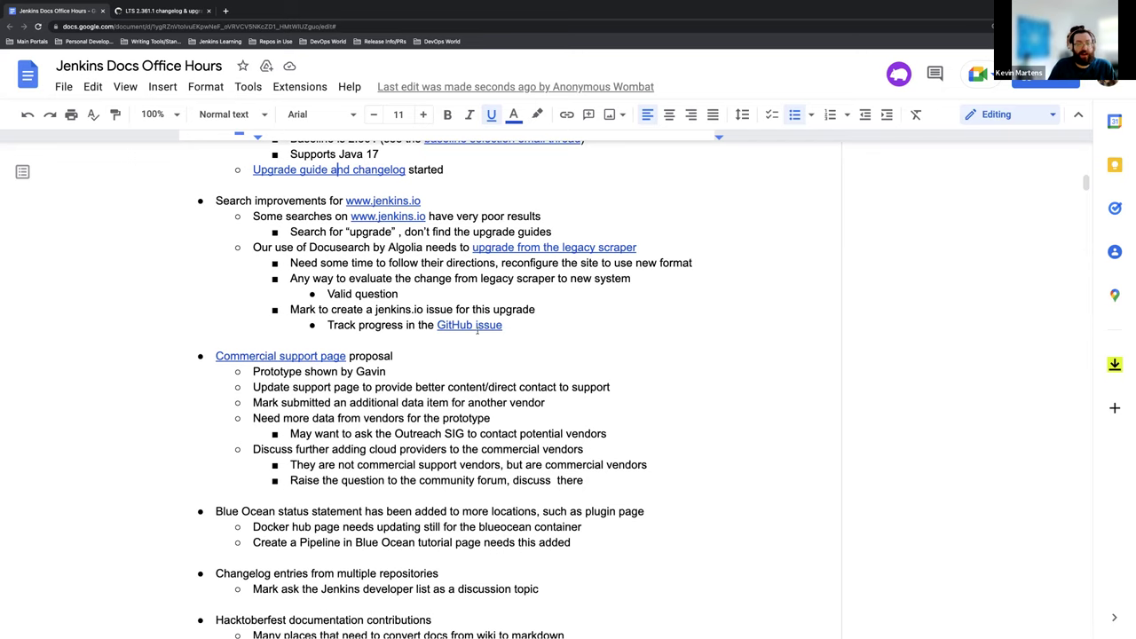
{"action": "left_click", "coordinate": [477, 326]}
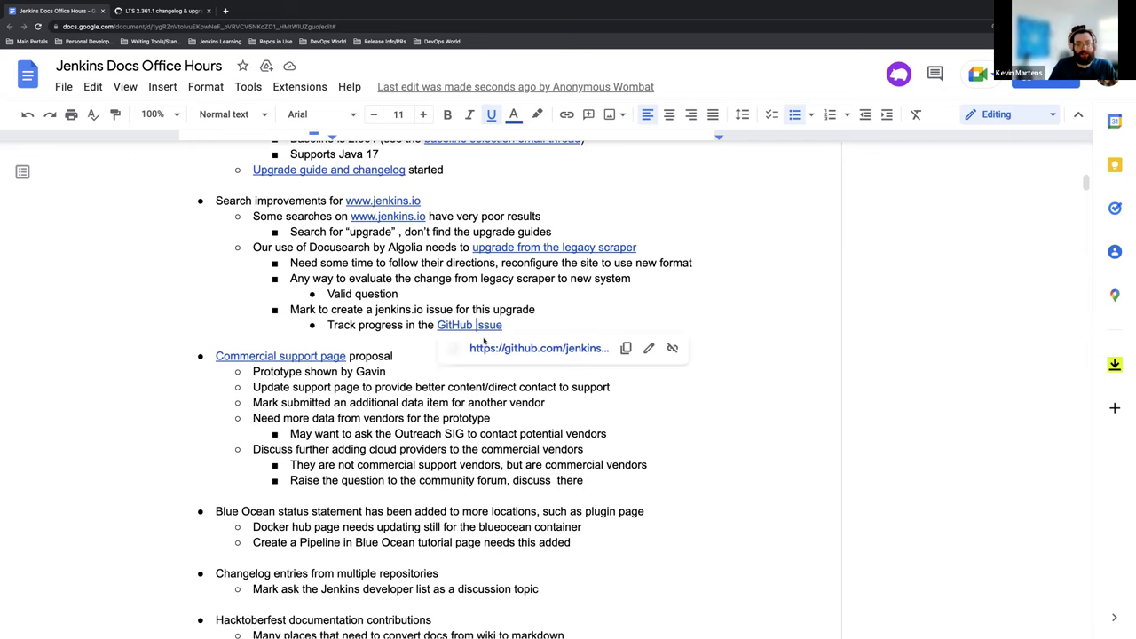
{"action": "left_click", "coordinate": [488, 346]}
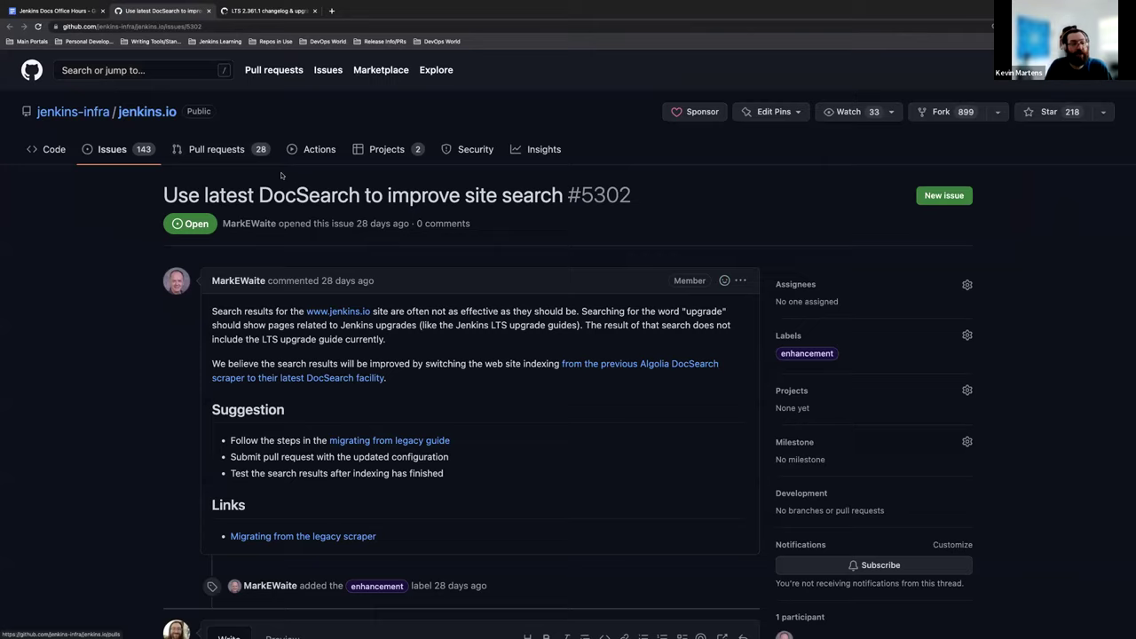
{"action": "scroll", "coordinate": [246, 174], "scroll_direction": "down", "scroll_amount": 1}
{"action": "scroll", "coordinate": [247, 175], "scroll_direction": "down", "scroll_amount": 1}
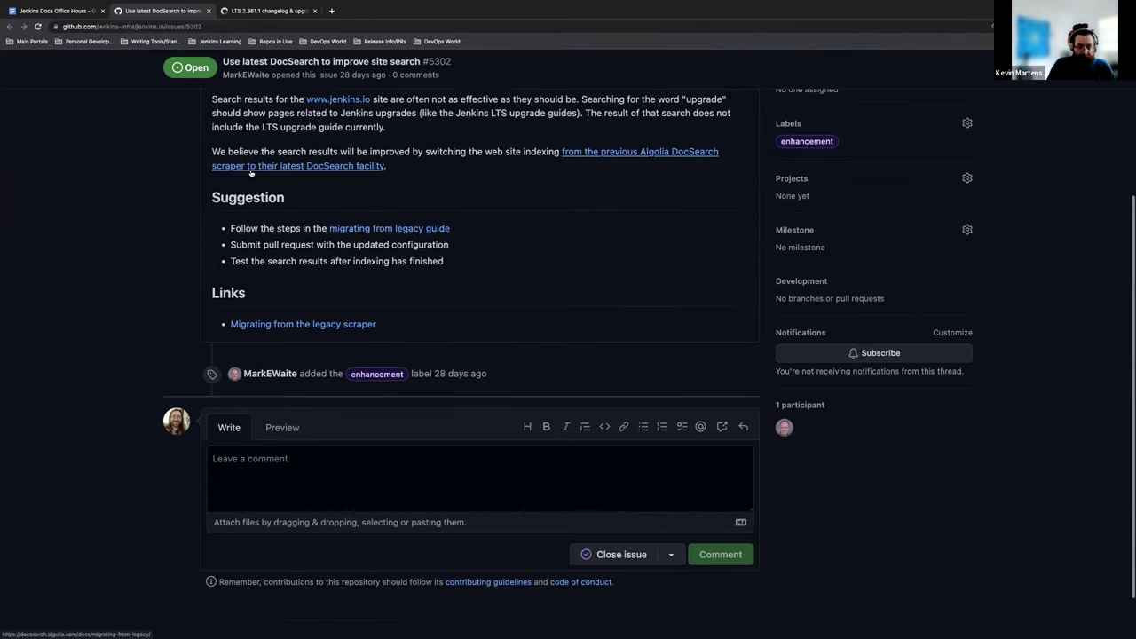
{"action": "scroll", "coordinate": [248, 173], "scroll_direction": "up", "scroll_amount": 2}
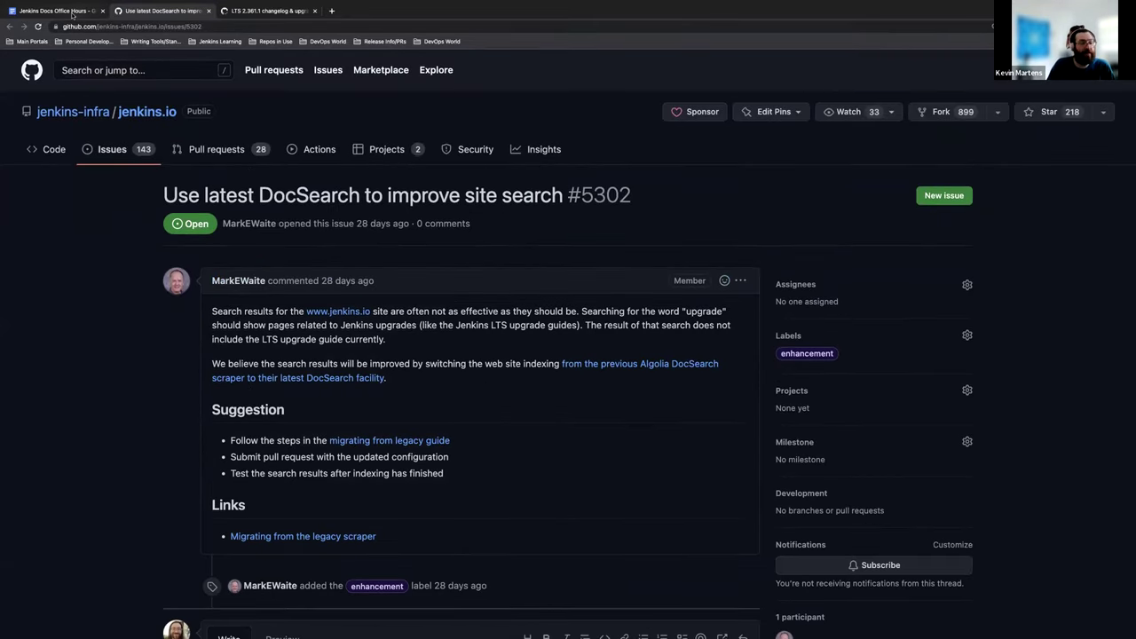
{"action": "left_click", "coordinate": [70, 11]}
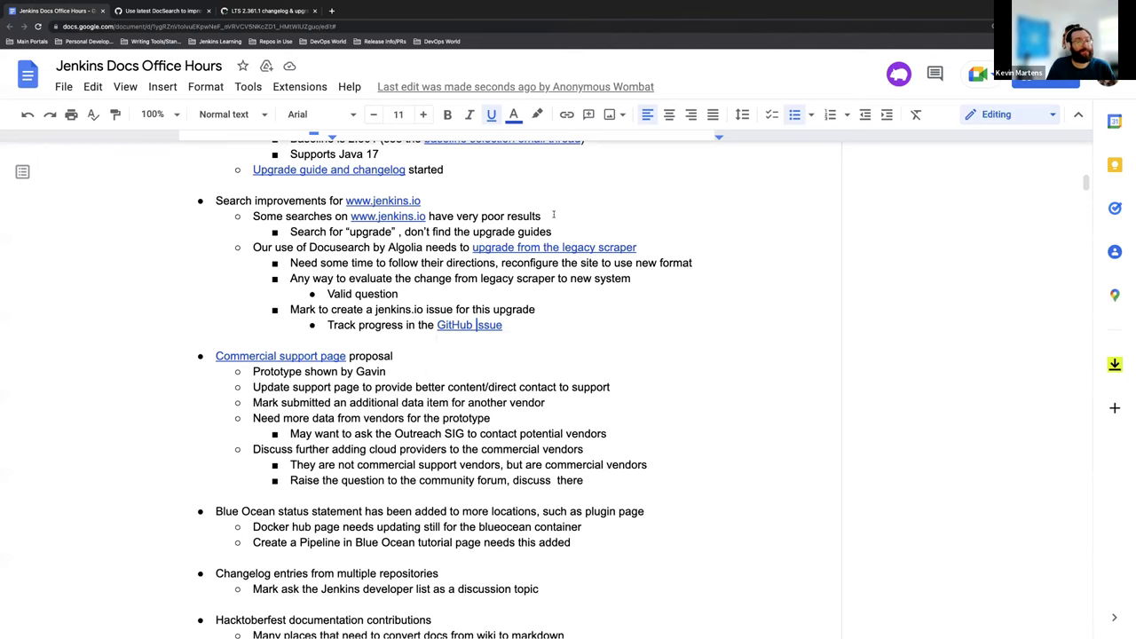
- Open the community thread linked from the Commercial support page proposal and skim it from the opening post to the end
{"action": "scroll", "coordinate": [560, 216], "scroll_direction": "down", "scroll_amount": 3}
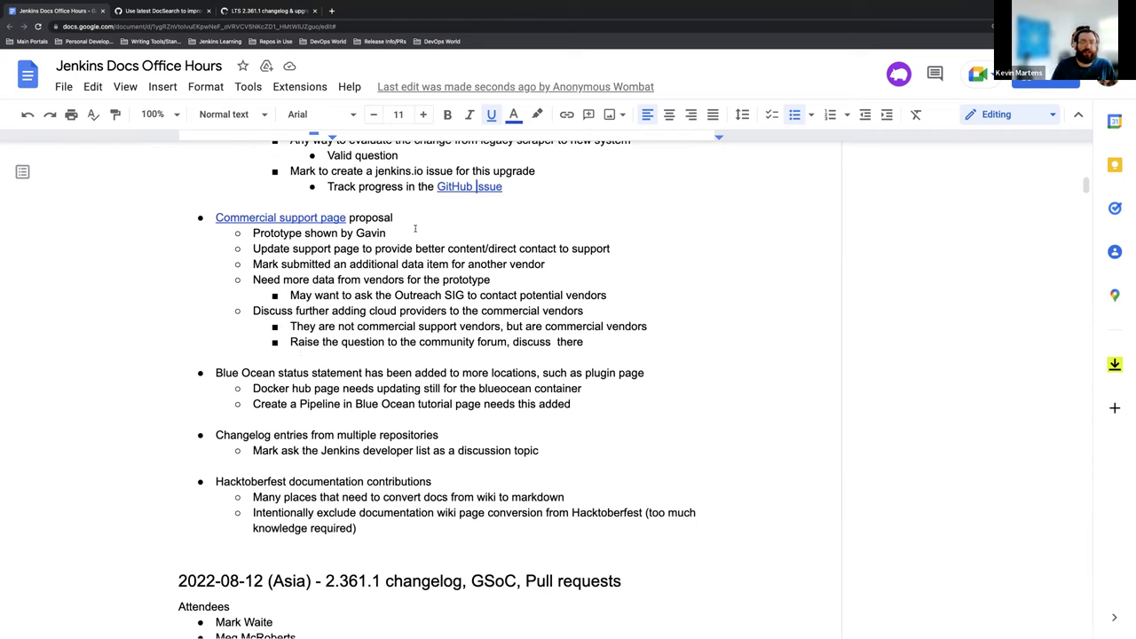
{"action": "left_click", "coordinate": [303, 218]}
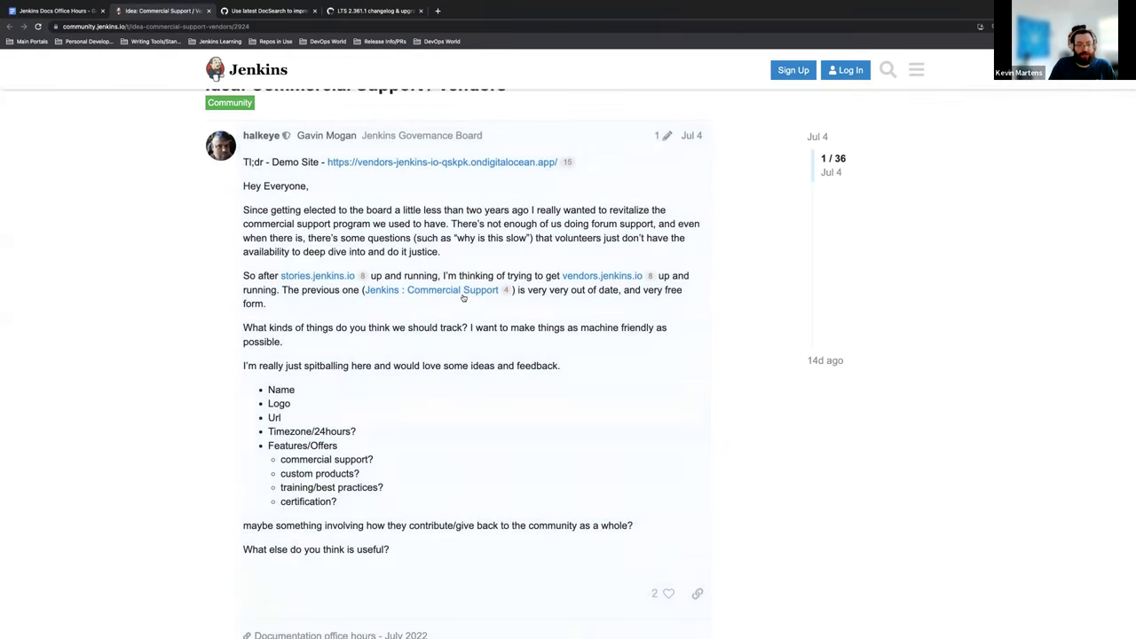
{"action": "scroll", "coordinate": [461, 297], "scroll_direction": "down", "scroll_amount": 3}
{"action": "scroll", "coordinate": [458, 321], "scroll_direction": "down", "scroll_amount": 1}
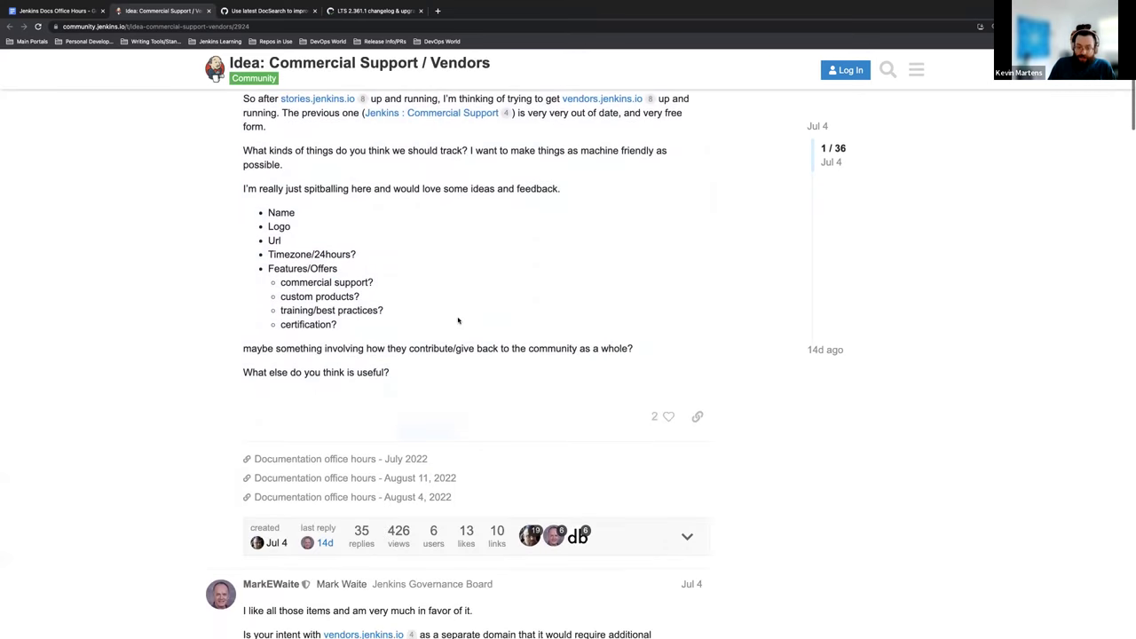
{"action": "scroll", "coordinate": [458, 320], "scroll_direction": "down", "scroll_amount": 15}
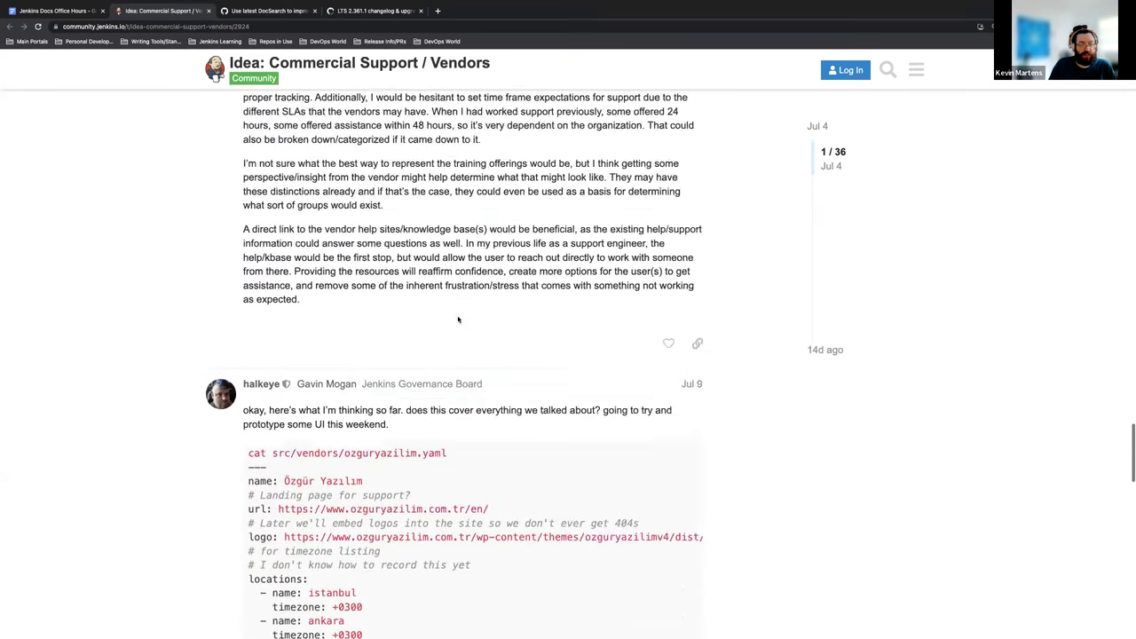
{"action": "scroll", "coordinate": [458, 320], "scroll_direction": "down", "scroll_amount": 20}
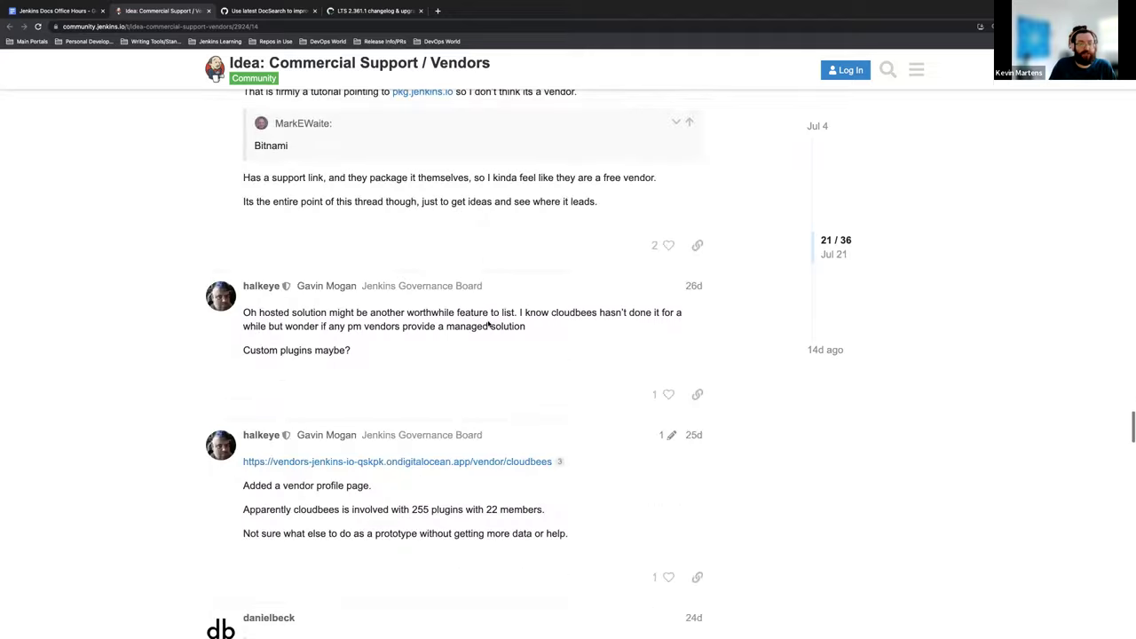
{"action": "scroll", "coordinate": [487, 325], "scroll_direction": "down", "scroll_amount": 20}
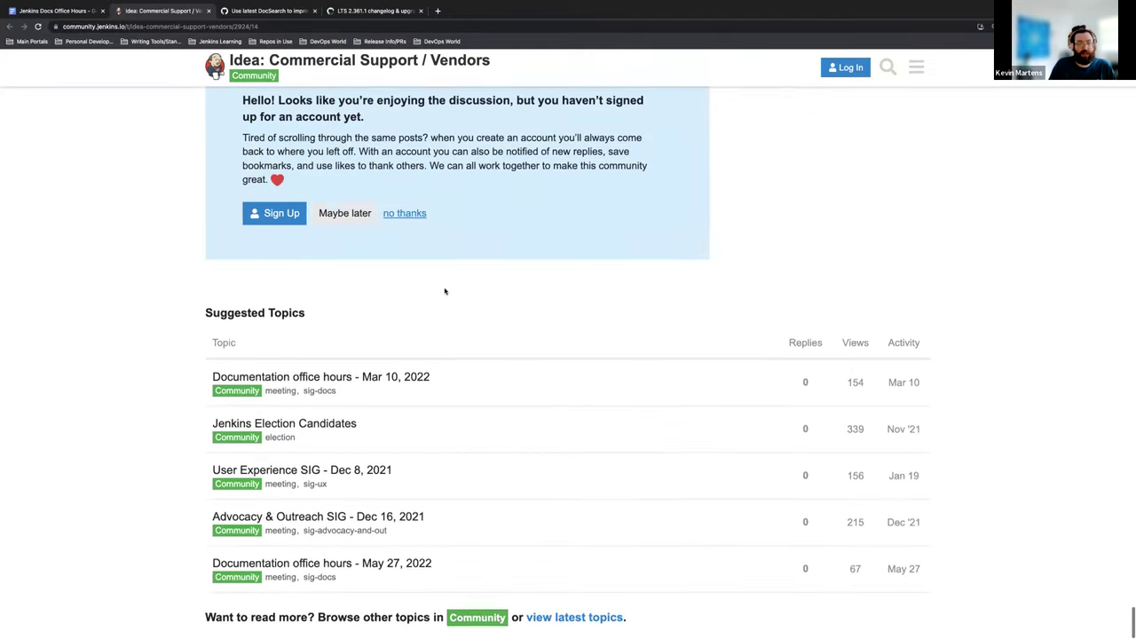
- Read the thread's latest replies on vendor descriptions, certification and training links, and listing community contributions
{"action": "scroll", "coordinate": [446, 290], "scroll_direction": "up", "scroll_amount": 5}
{"action": "scroll", "coordinate": [446, 284], "scroll_direction": "up", "scroll_amount": 1}
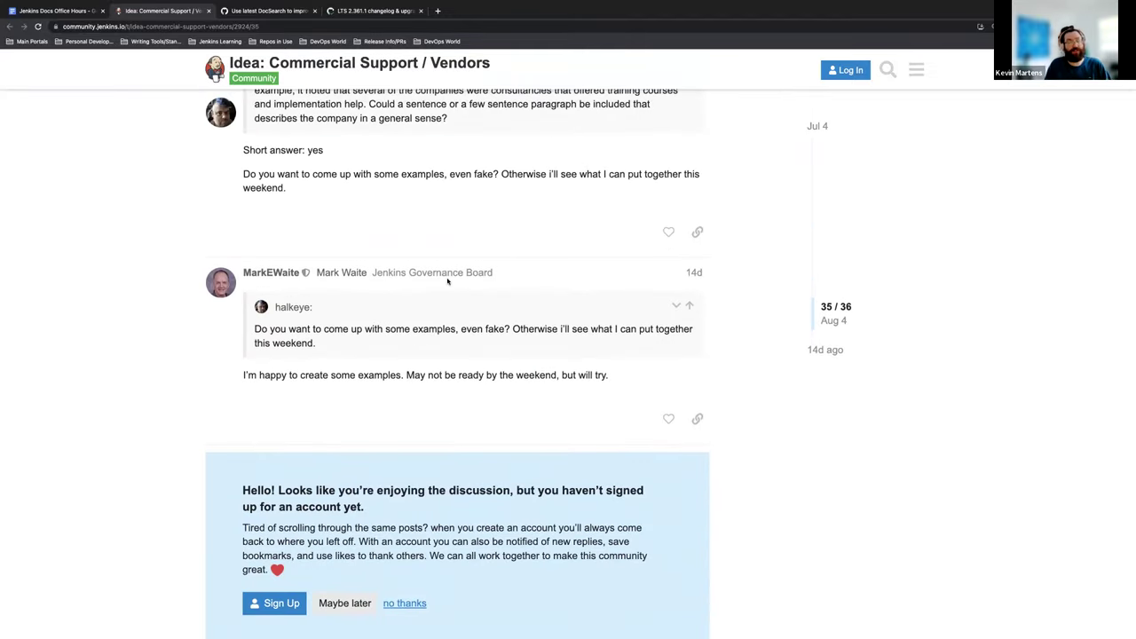
{"action": "scroll", "coordinate": [448, 278], "scroll_direction": "up", "scroll_amount": 2}
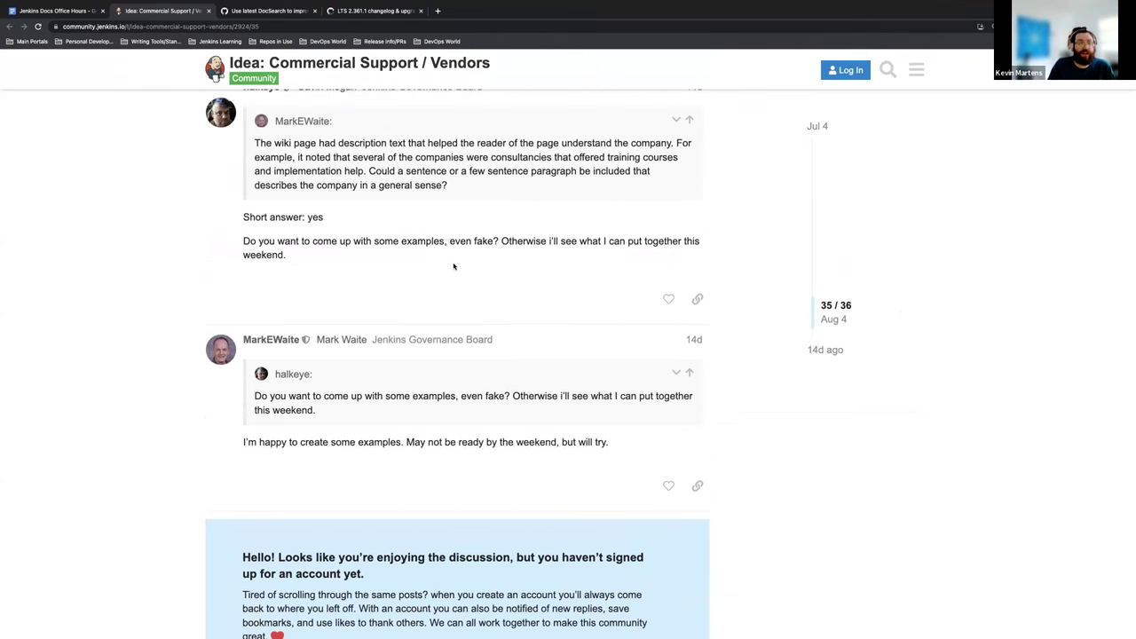
{"action": "scroll", "coordinate": [454, 284], "scroll_direction": "up", "scroll_amount": 5}
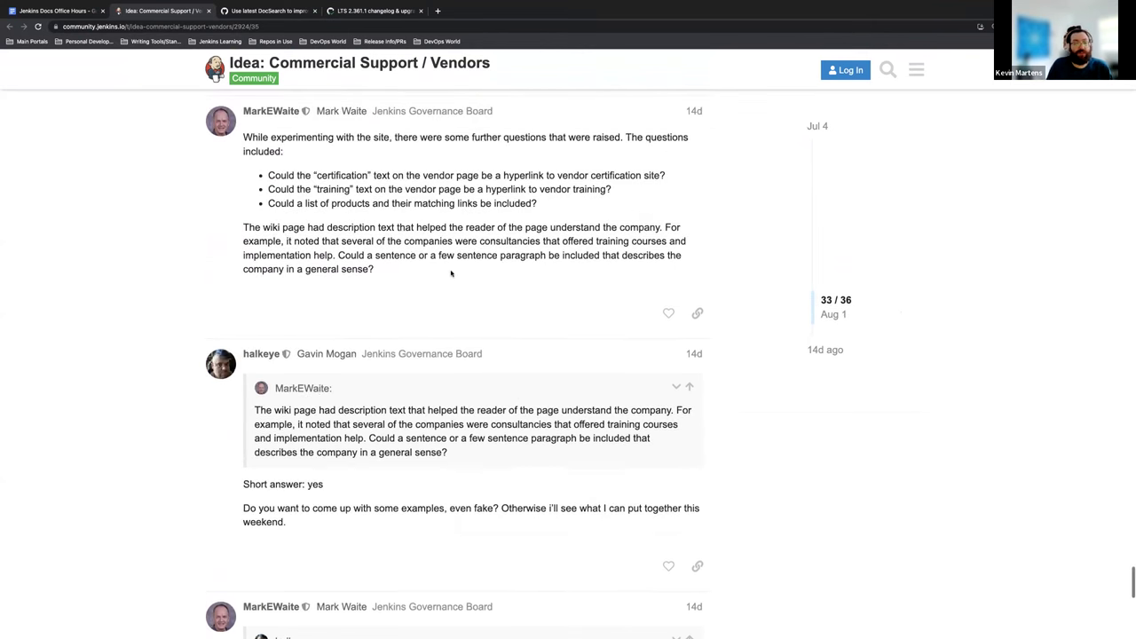
{"action": "scroll", "coordinate": [457, 336], "scroll_direction": "up", "scroll_amount": 1}
{"action": "scroll", "coordinate": [445, 327], "scroll_direction": "up", "scroll_amount": 5}
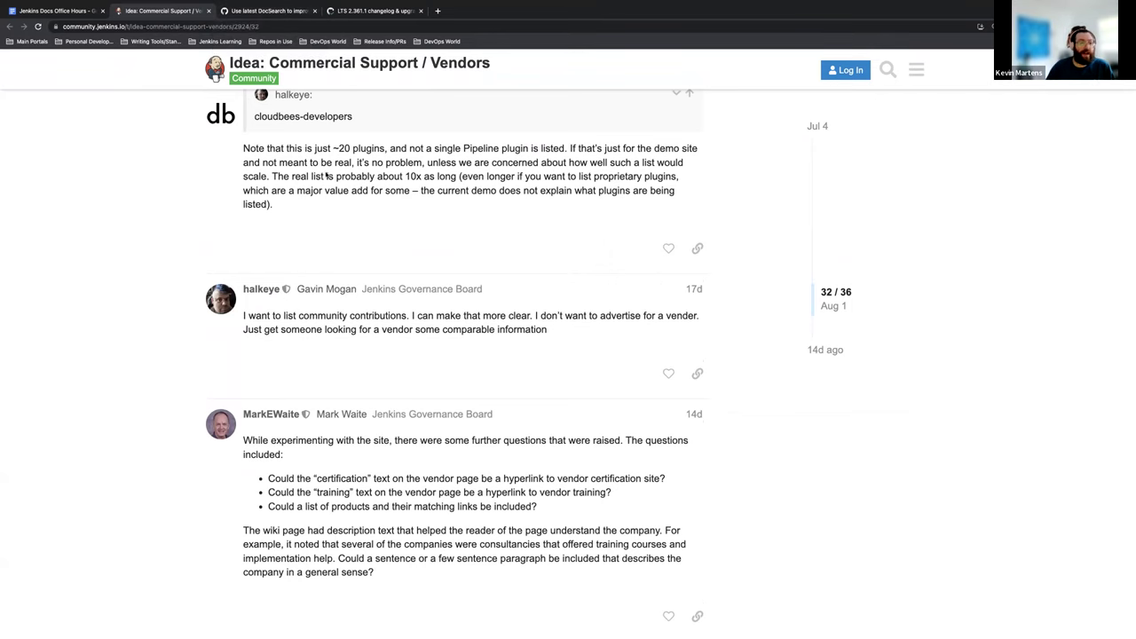
- Read the earlier replies on freeform vendor data and the CloudBees plugin list, and return to the meeting notes
{"action": "scroll", "coordinate": [357, 175], "scroll_direction": "up", "scroll_amount": 8}
{"action": "scroll", "coordinate": [357, 174], "scroll_direction": "up", "scroll_amount": 4}
{"action": "scroll", "coordinate": [403, 228], "scroll_direction": "up", "scroll_amount": 3}
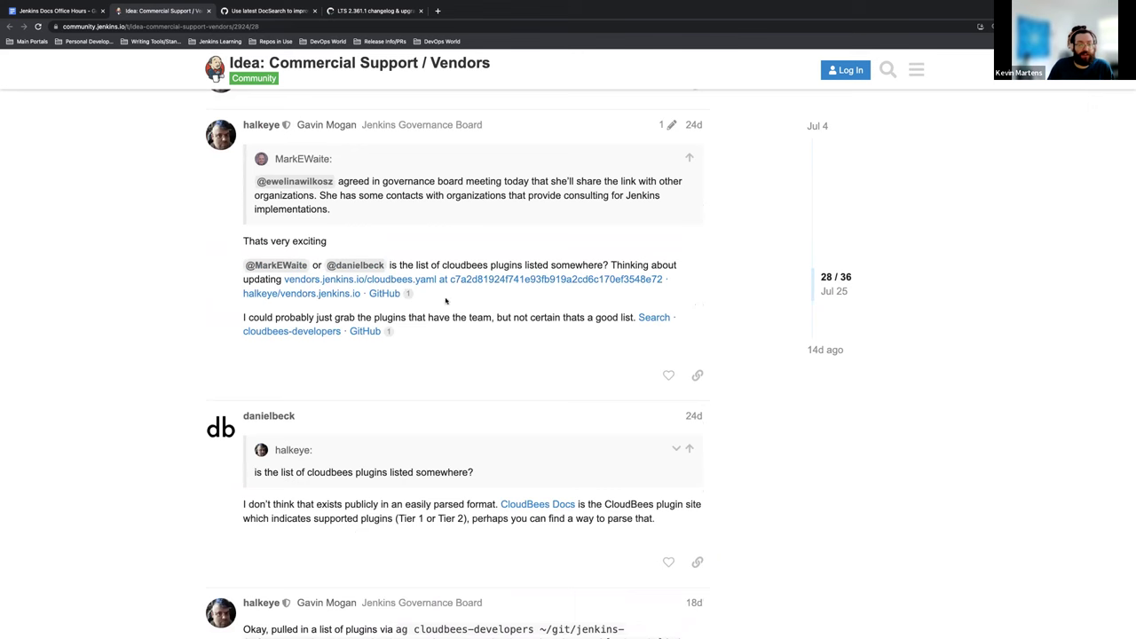
{"action": "scroll", "coordinate": [414, 274], "scroll_direction": "up", "scroll_amount": 3}
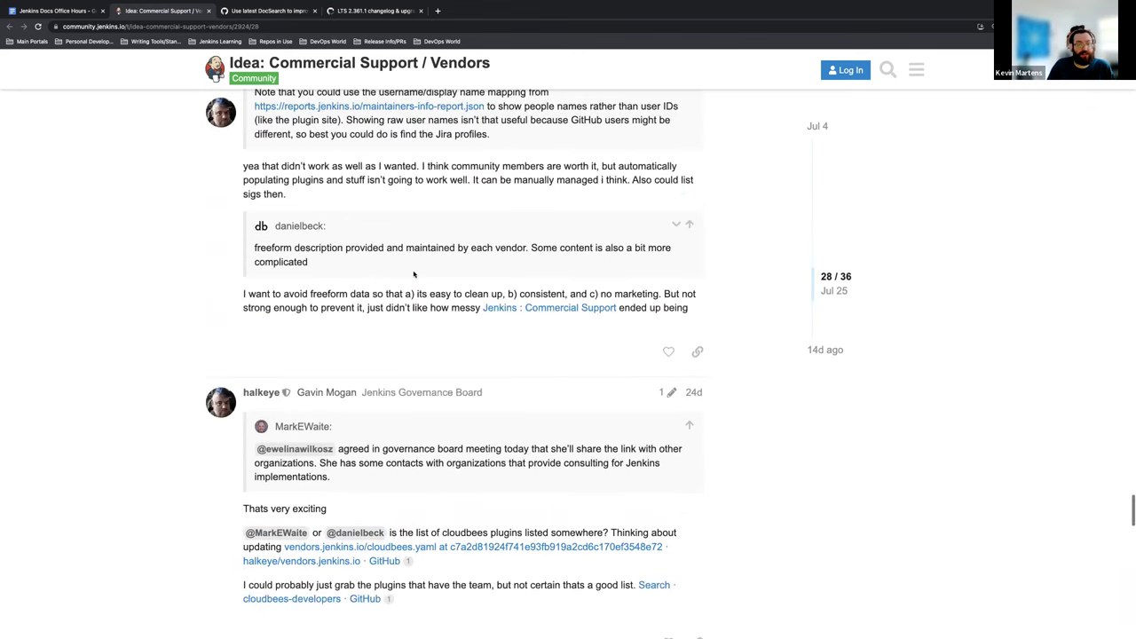
{"action": "scroll", "coordinate": [413, 273], "scroll_direction": "down", "scroll_amount": 8}
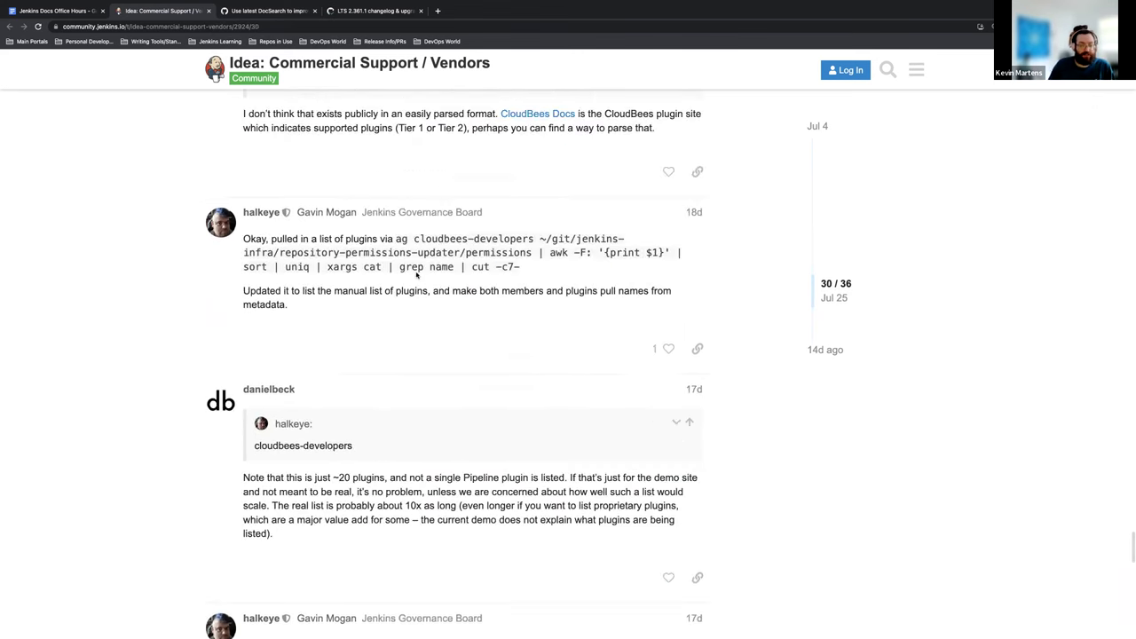
{"action": "scroll", "coordinate": [416, 274], "scroll_direction": "down", "scroll_amount": 1}
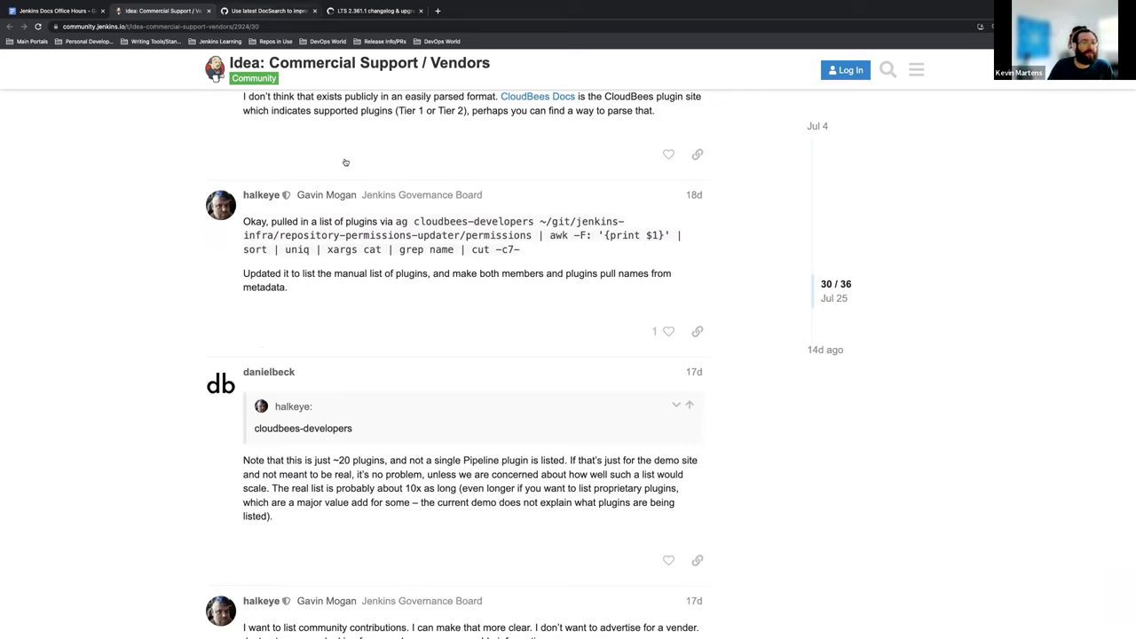
{"action": "left_click", "coordinate": [27, 12]}
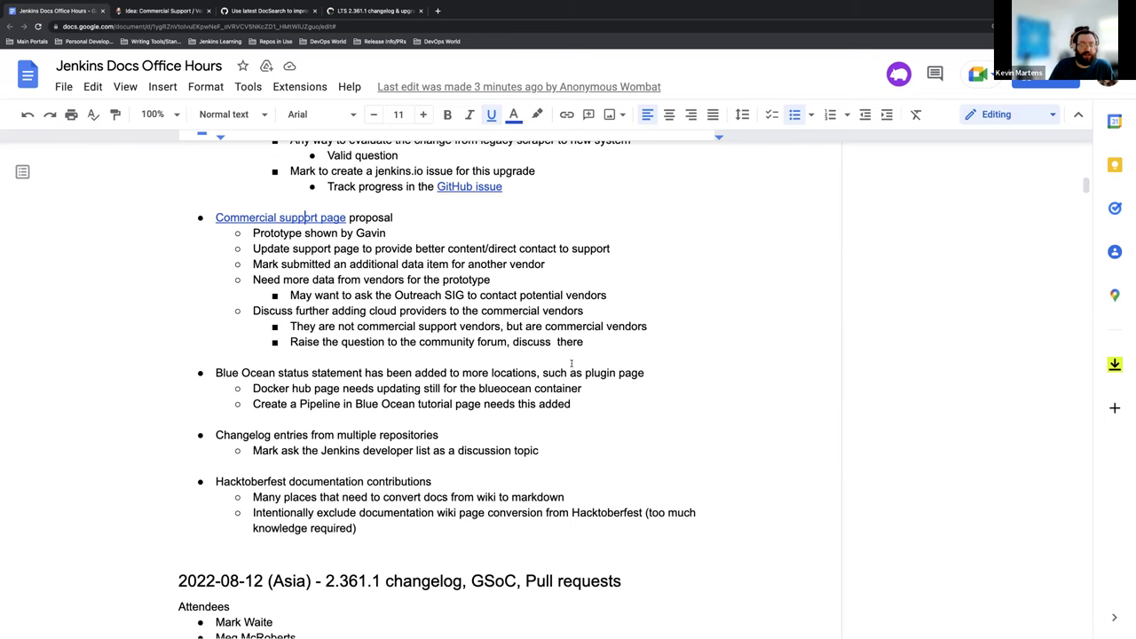
- Review the notes on cloud providers, Blue Ocean status, changelog entries from multiple repositories and Hacktoberfest documentation contributions
{"action": "scroll", "coordinate": [571, 363], "scroll_direction": "down", "scroll_amount": 1}
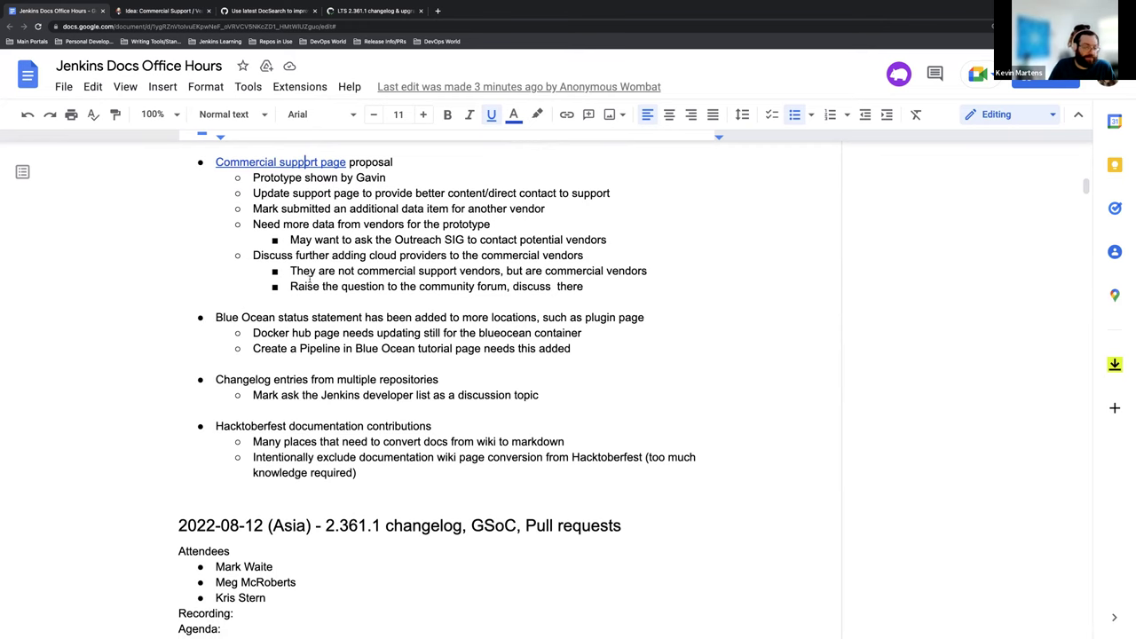
{"action": "scroll", "coordinate": [576, 336], "scroll_direction": "down", "scroll_amount": 1}
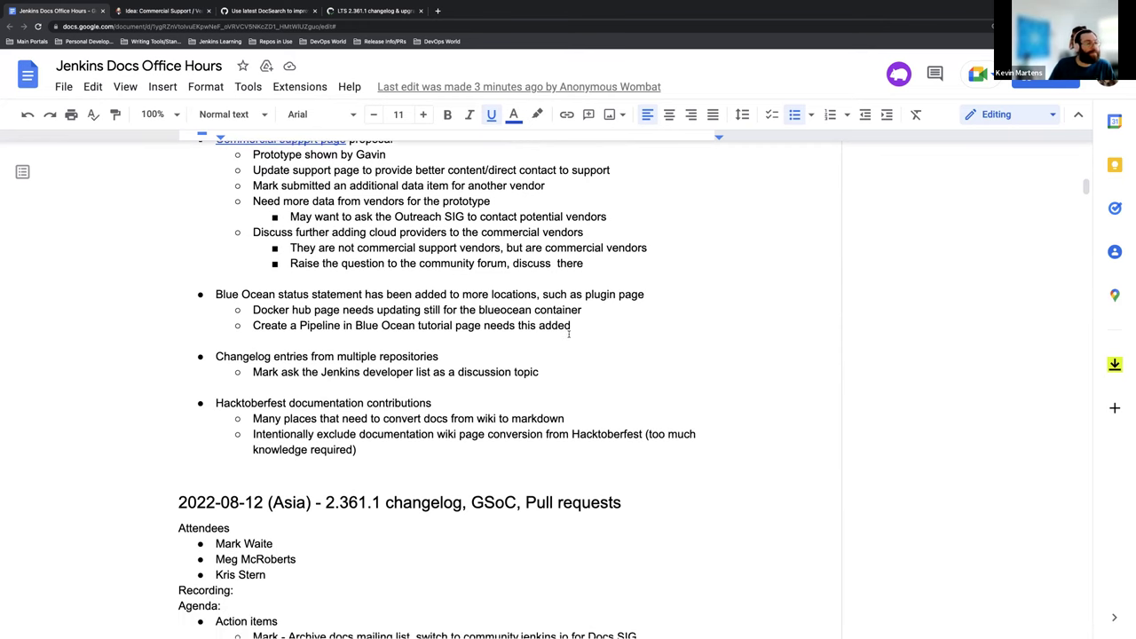
{"action": "scroll", "coordinate": [569, 334], "scroll_direction": "down", "scroll_amount": 1}
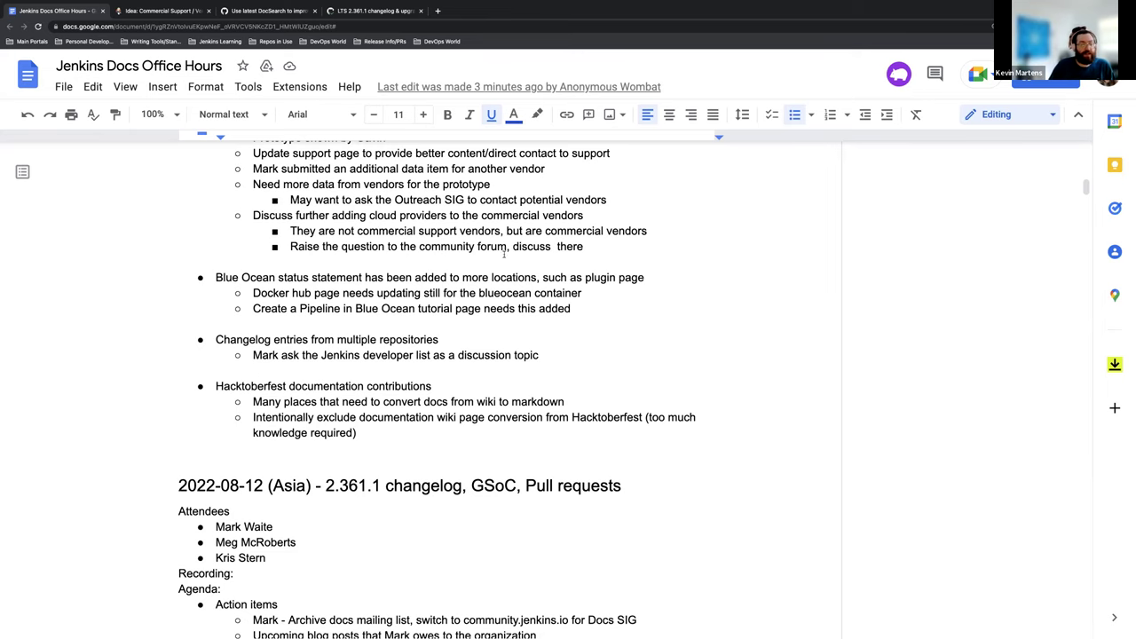
{"action": "scroll", "coordinate": [520, 235], "scroll_direction": "down", "scroll_amount": 2}
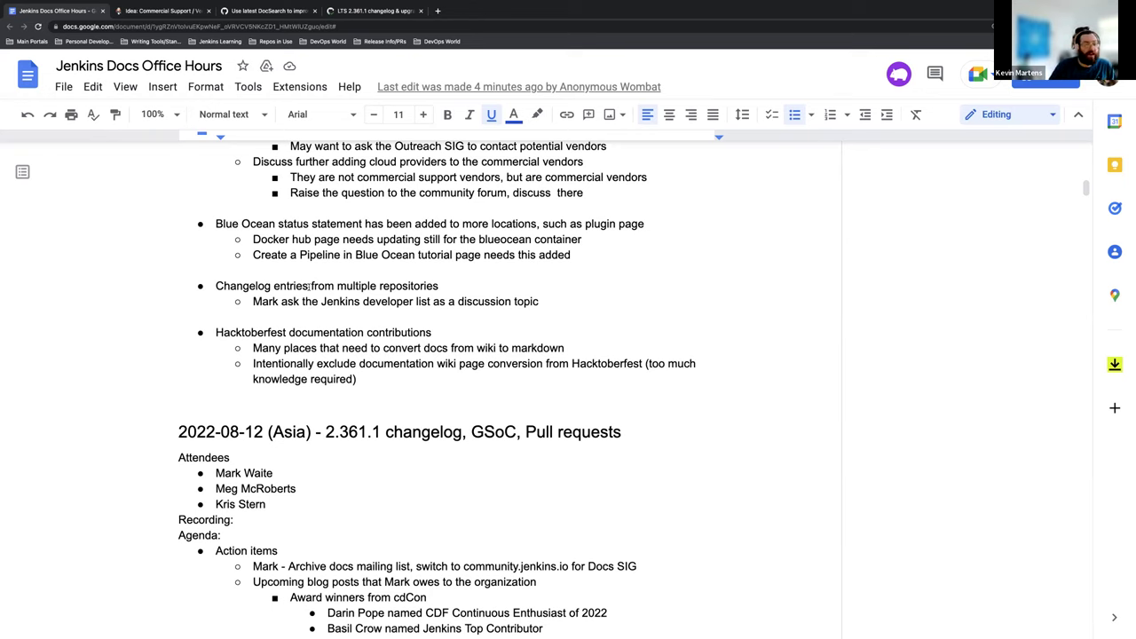
{"action": "scroll", "coordinate": [164, 536], "scroll_direction": "down", "scroll_amount": 1}
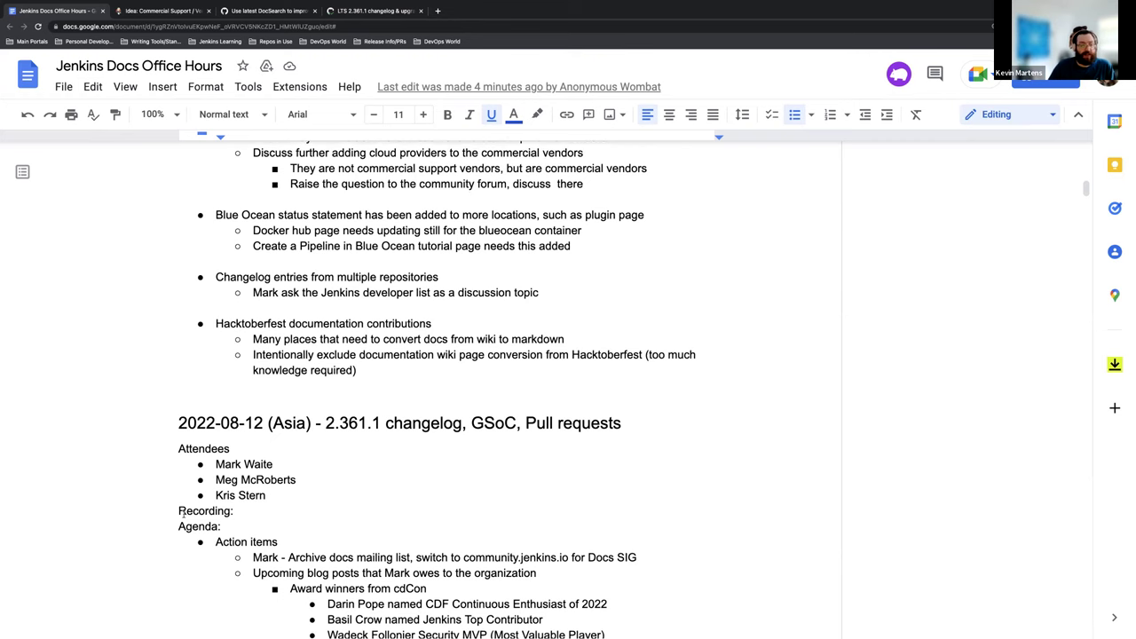
- Read the Hacktoberfest documentation contributions notes that close the current meeting's agenda, just above the 2022-08-12 (Asia) entry
{"action": "scroll", "coordinate": [183, 514], "scroll_direction": "down", "scroll_amount": 2}
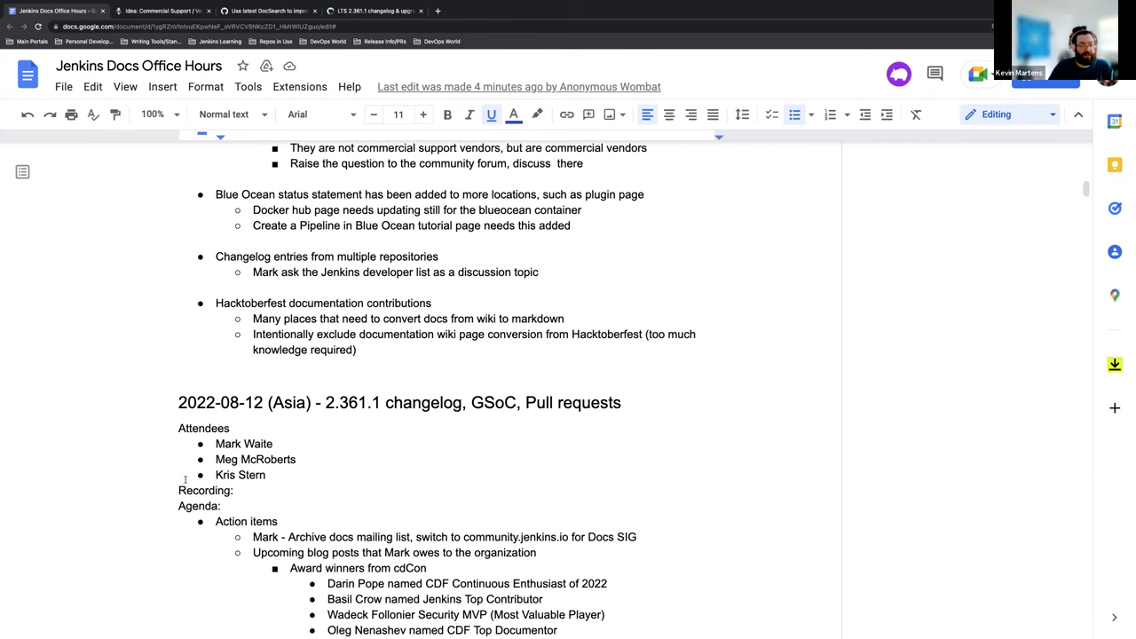
{"action": "scroll", "coordinate": [182, 482], "scroll_direction": "down", "scroll_amount": 2}
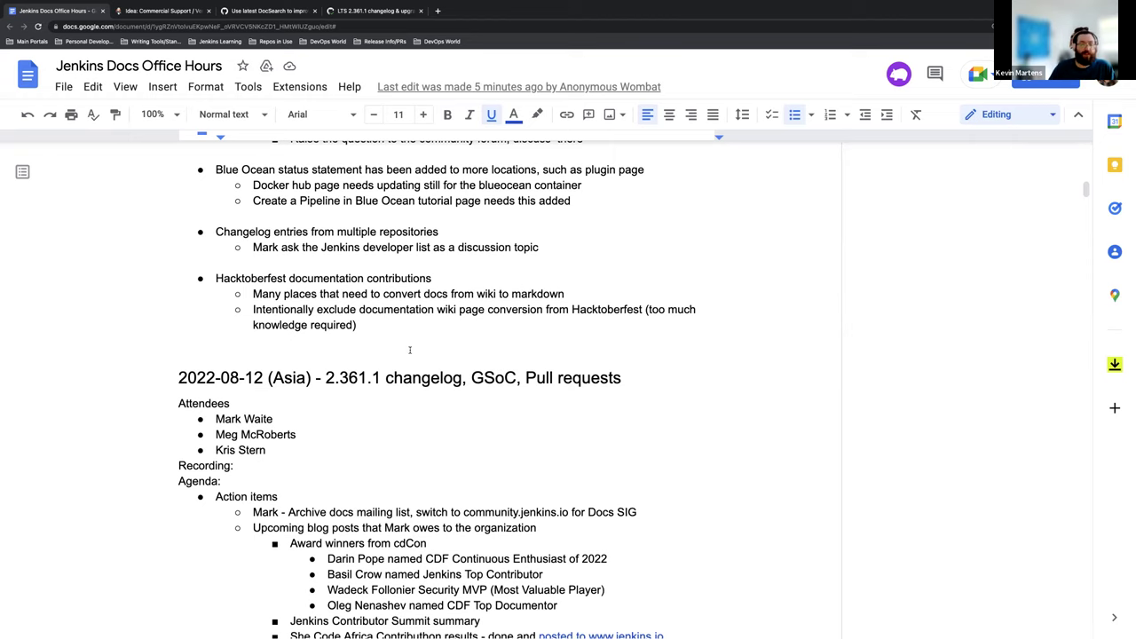
{"action": "scroll", "coordinate": [410, 348], "scroll_direction": "down", "scroll_amount": 1}
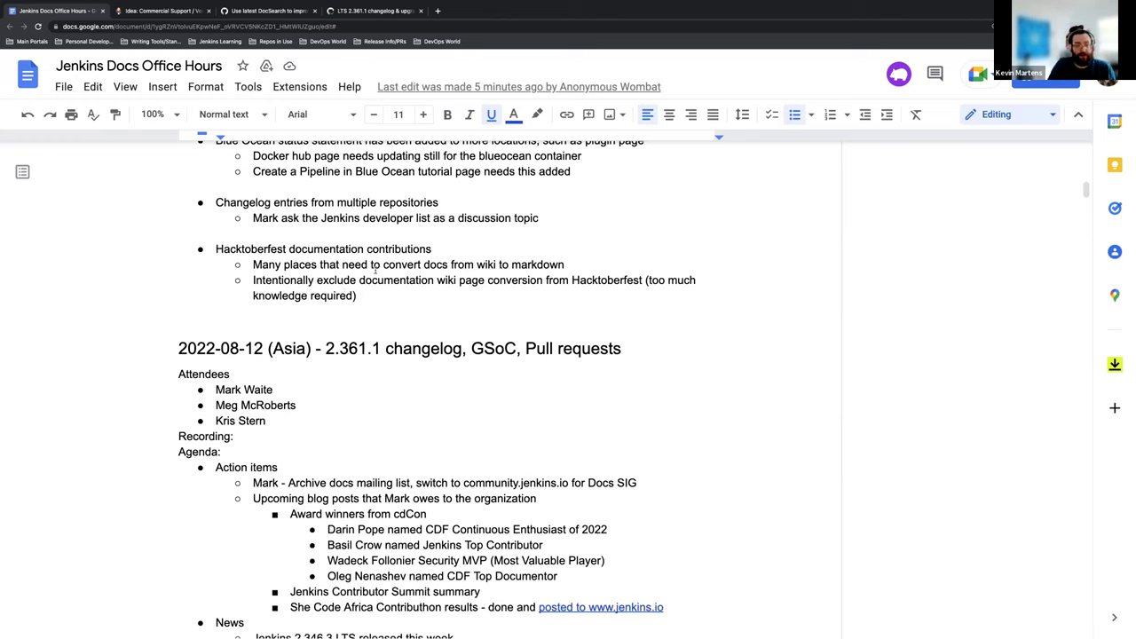
- Look back over the current meeting's notes, from the Hacktoberfest item to the action items that open the agenda
{"action": "scroll", "coordinate": [381, 273], "scroll_direction": "up", "scroll_amount": 1}
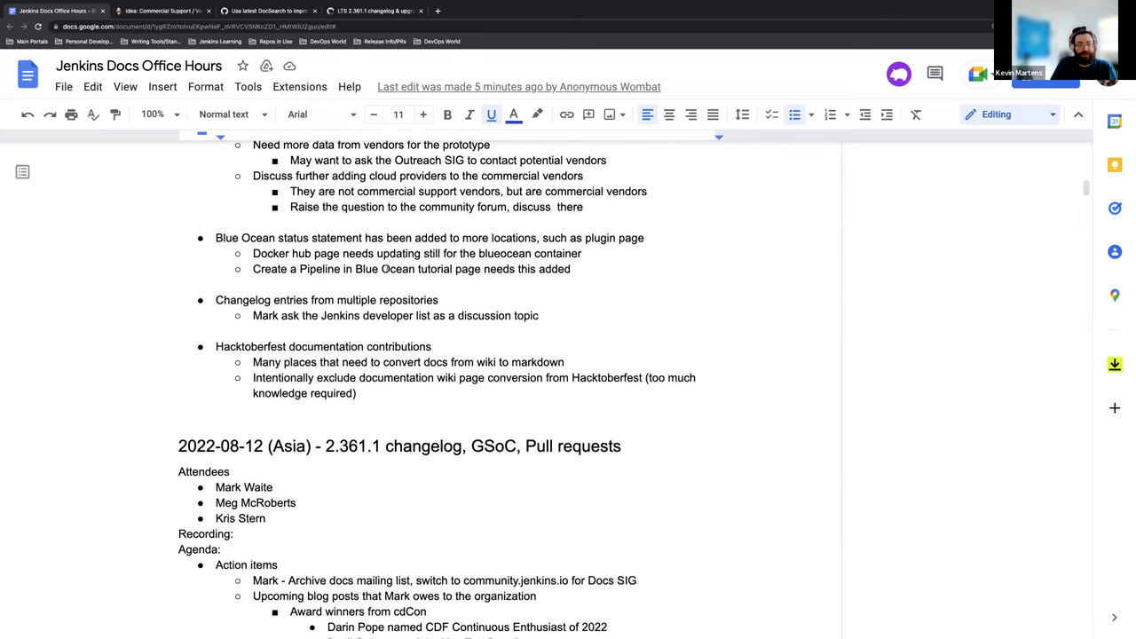
{"action": "scroll", "coordinate": [387, 271], "scroll_direction": "up", "scroll_amount": 5}
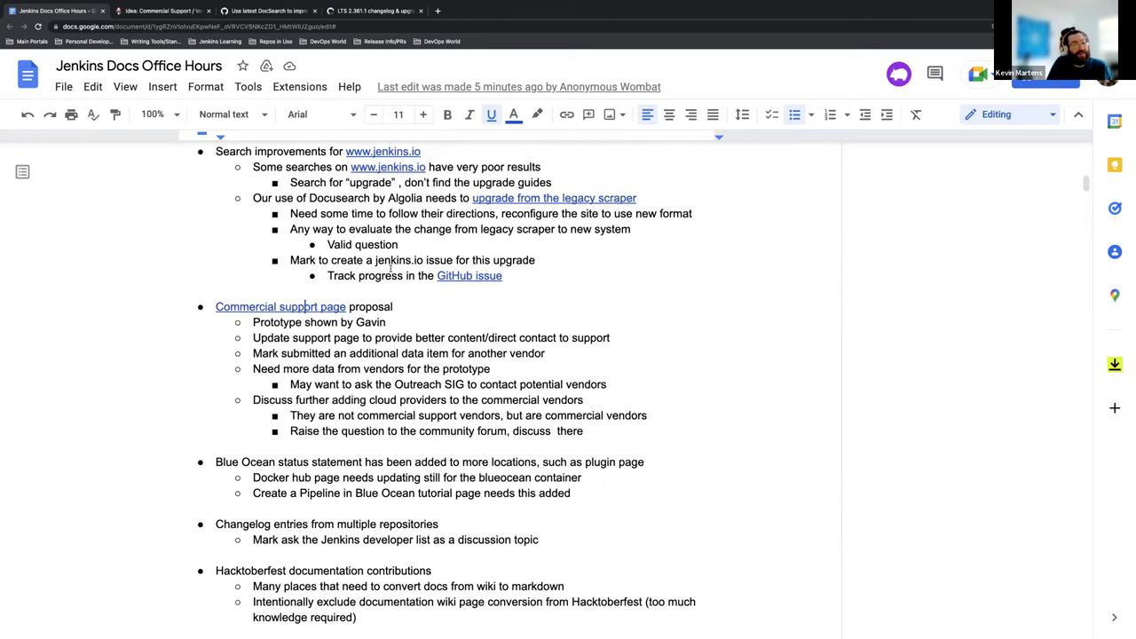
{"action": "scroll", "coordinate": [391, 268], "scroll_direction": "up", "scroll_amount": 5}
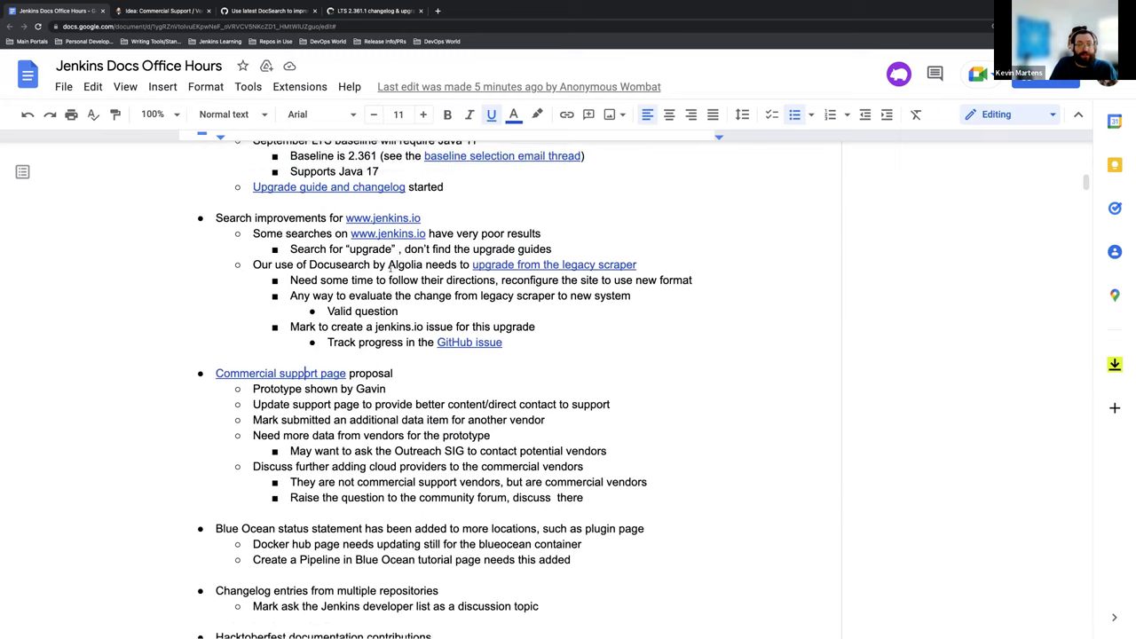
{"action": "scroll", "coordinate": [390, 269], "scroll_direction": "up", "scroll_amount": 3}
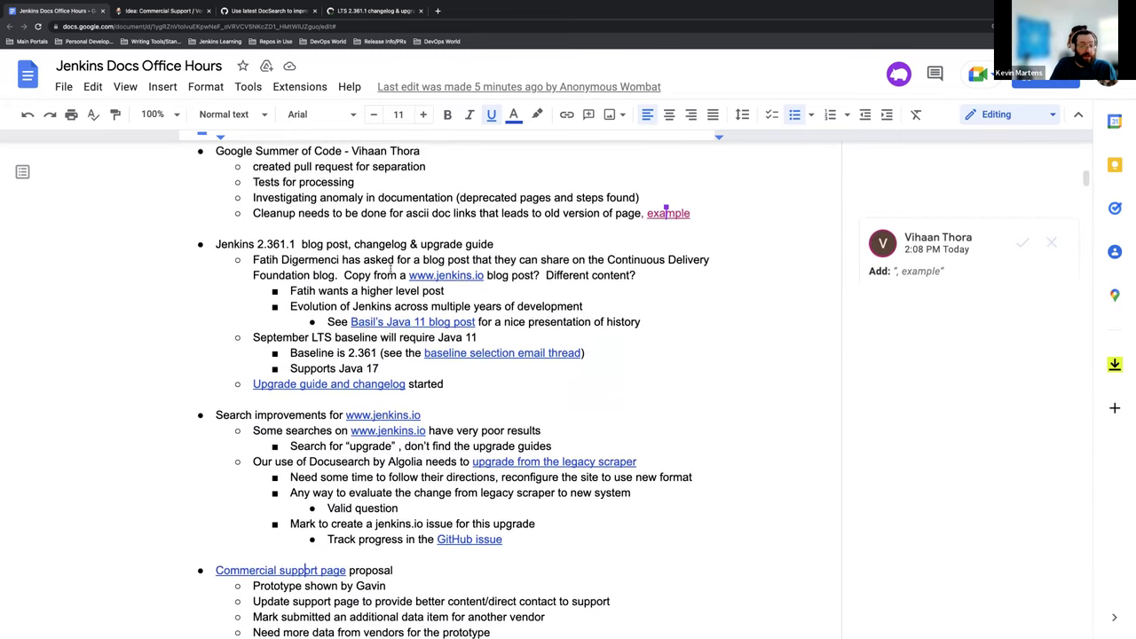
{"action": "scroll", "coordinate": [413, 282], "scroll_direction": "up", "scroll_amount": 5}
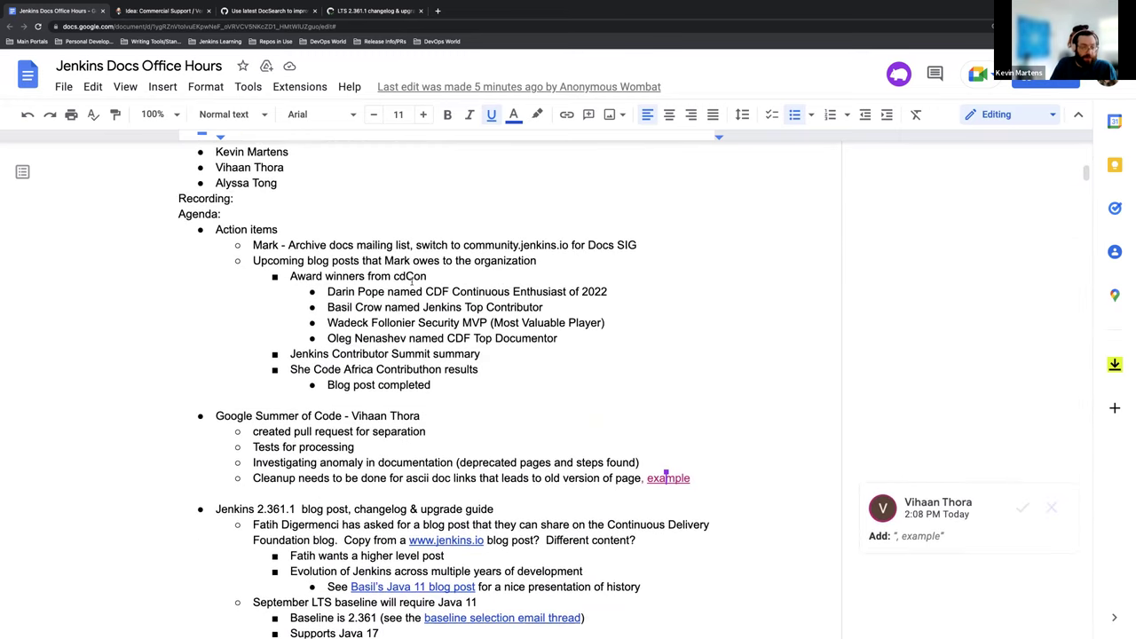
{"action": "scroll", "coordinate": [559, 319], "scroll_direction": "up", "scroll_amount": 1}
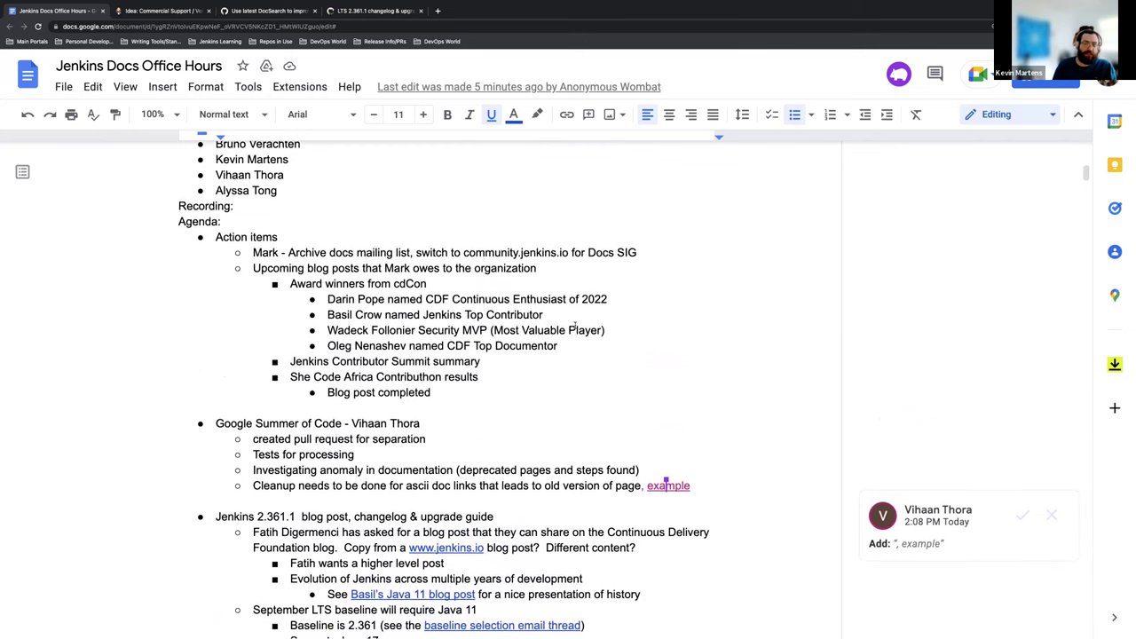